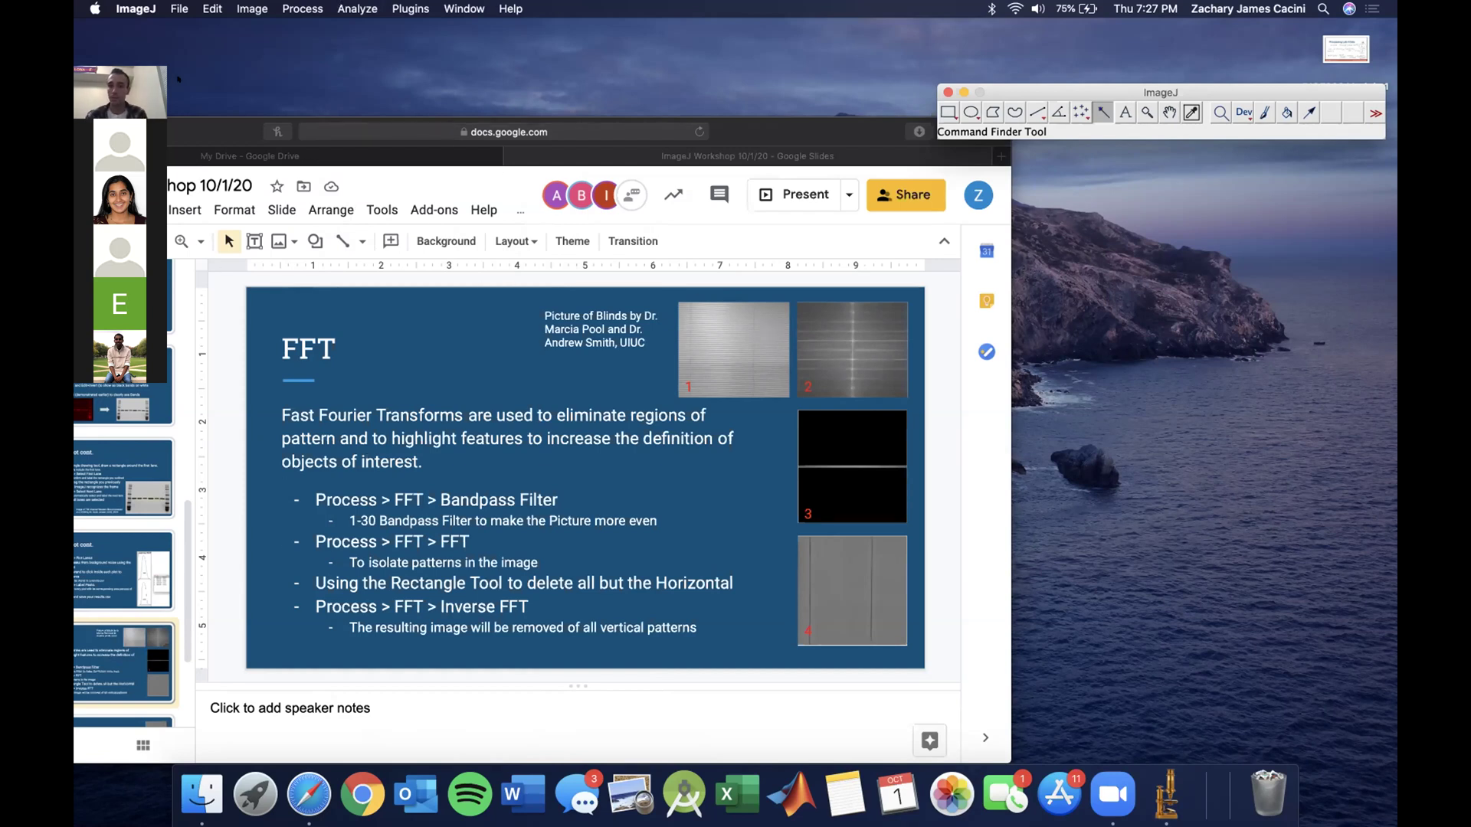
Step: Open blinds.tif from the In Class Images folder and move its window aside
click(179, 8)
mouse_move(214, 11)
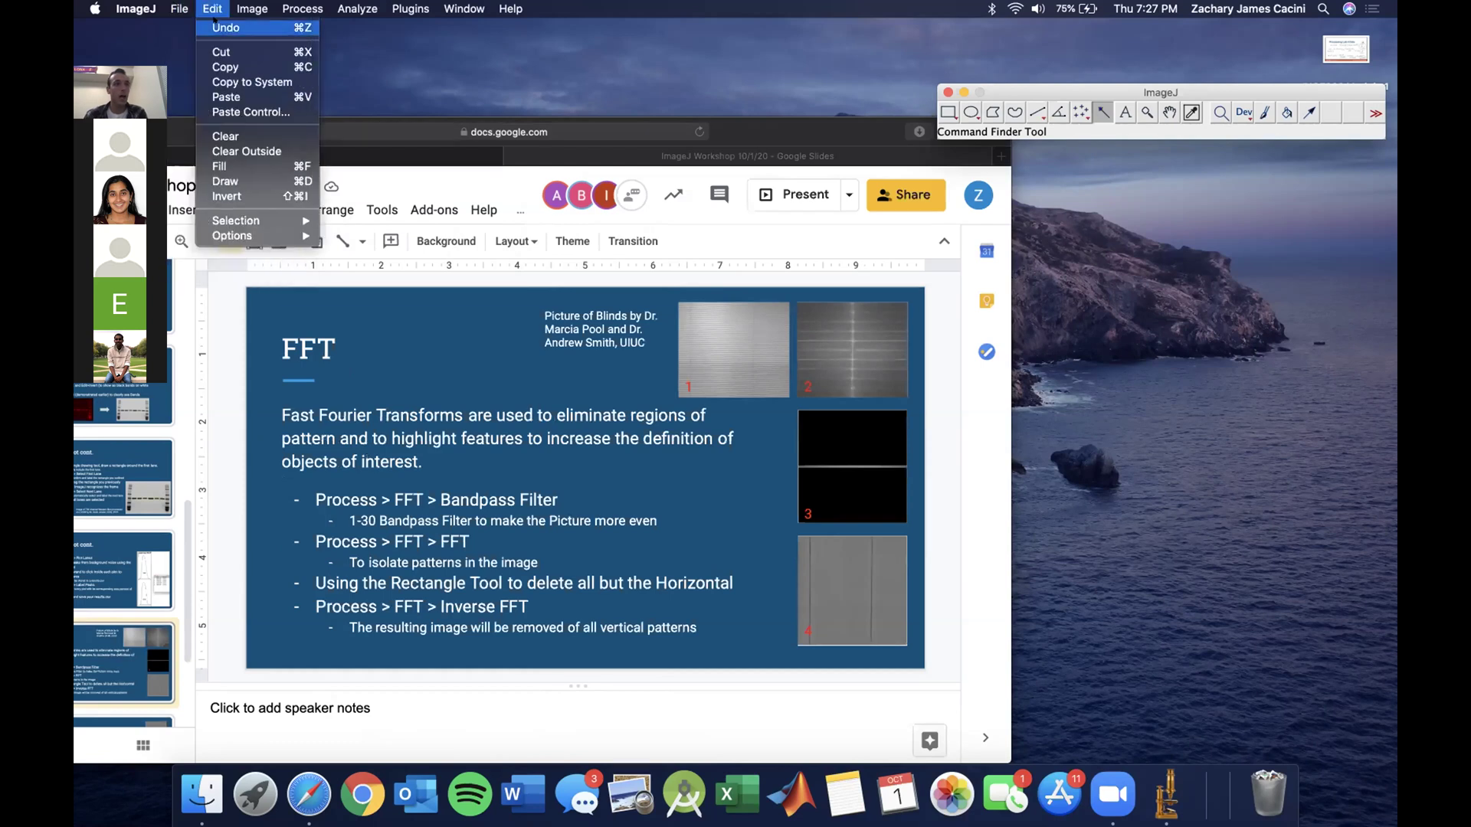
click(183, 42)
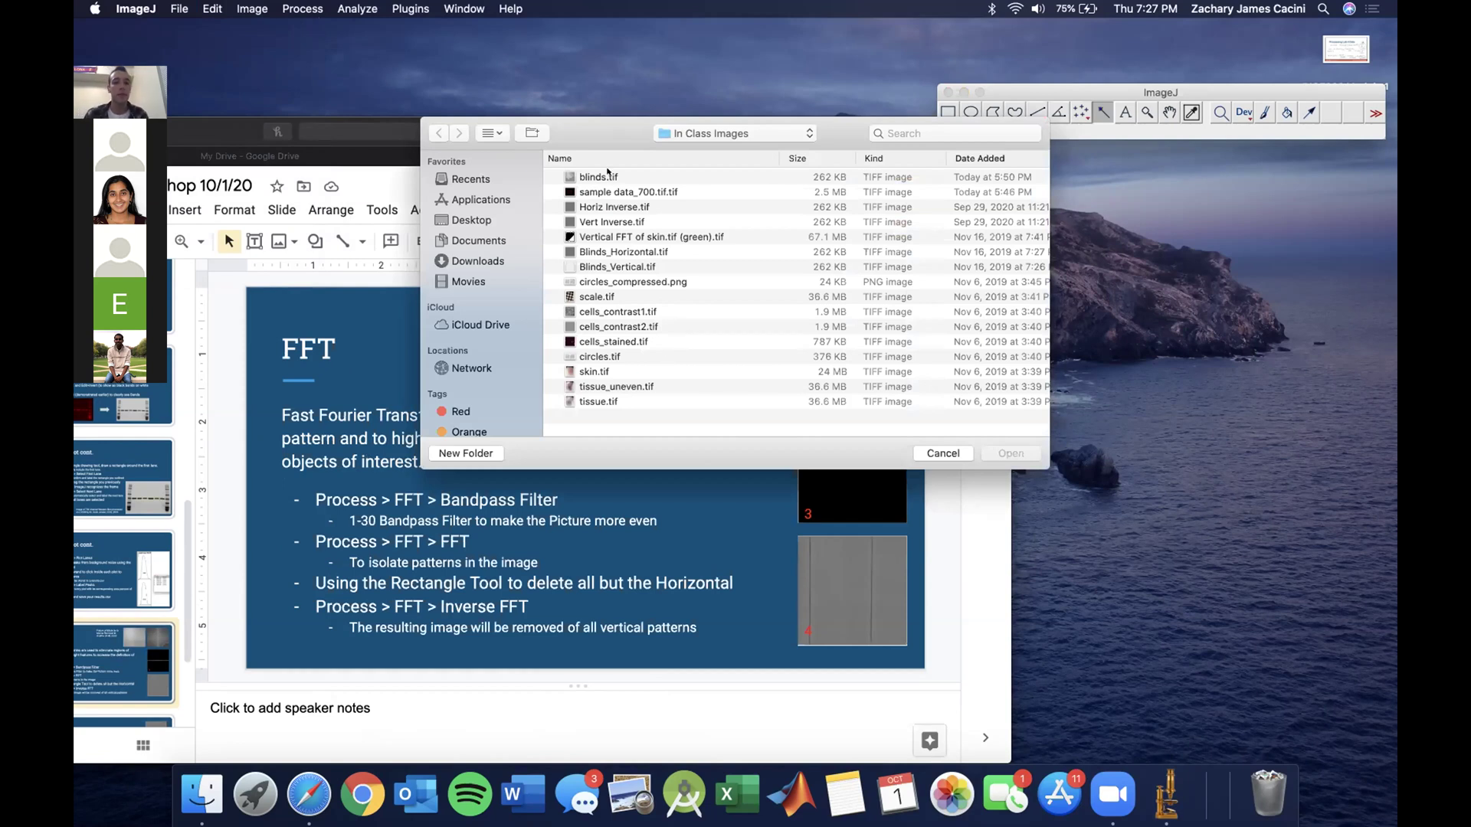
double_click(598, 177)
drag(895, 136, 1121, 221)
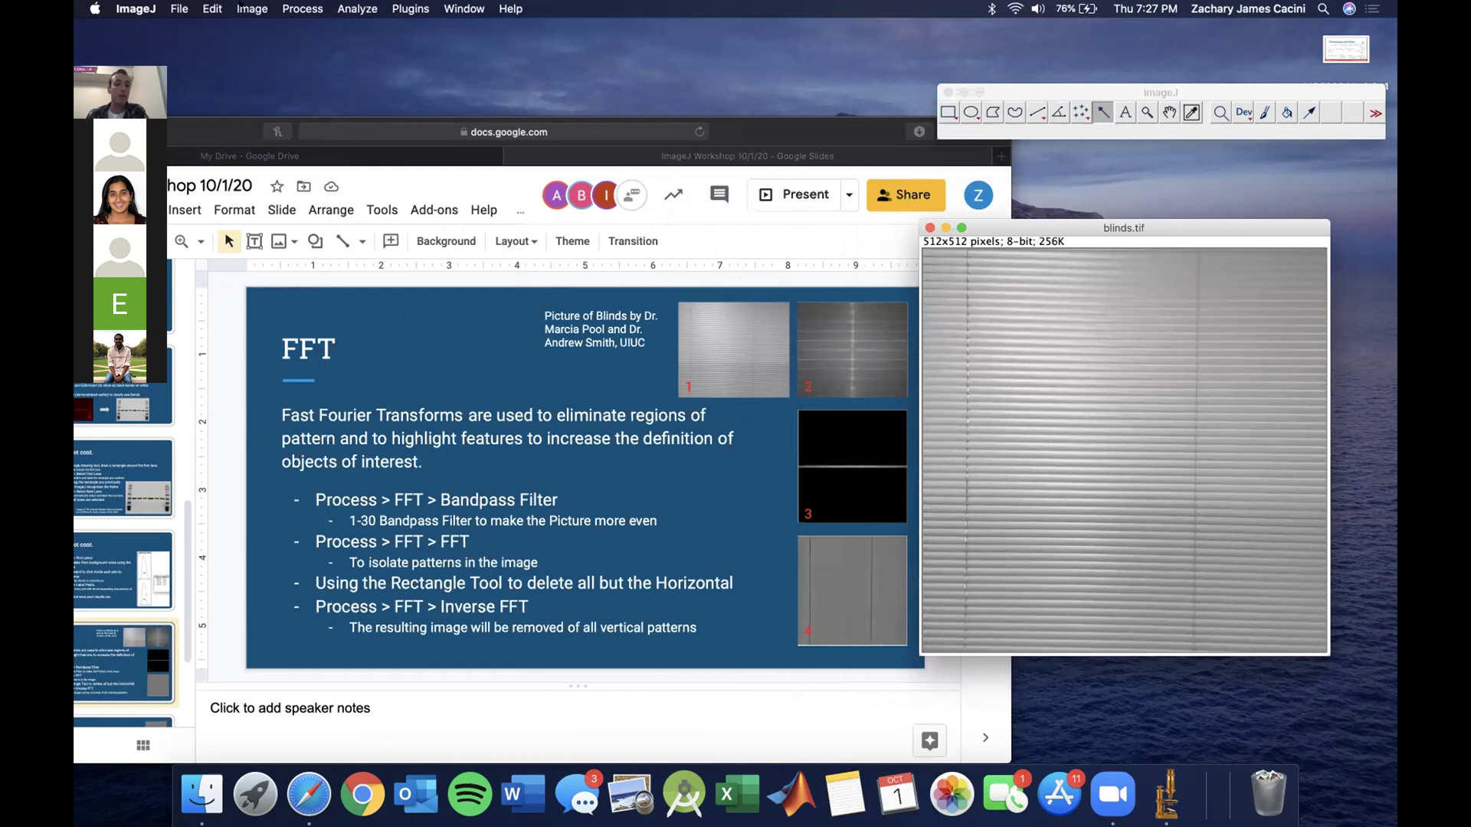
Step: Apply an FFT Bandpass Filter to blinds.tif with large structures 30 px and small structures 1 px
click(302, 8)
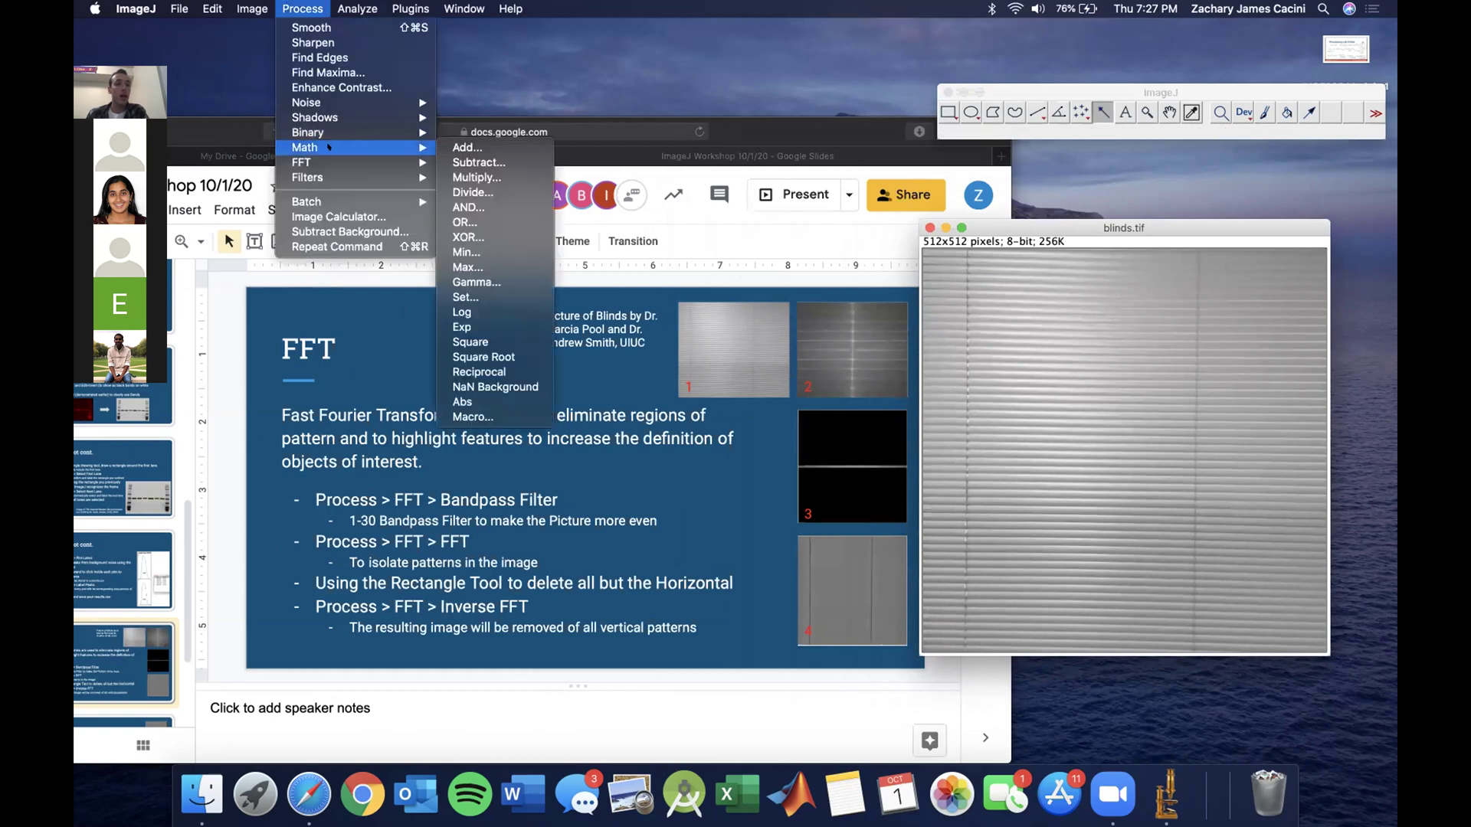
mouse_move(328, 159)
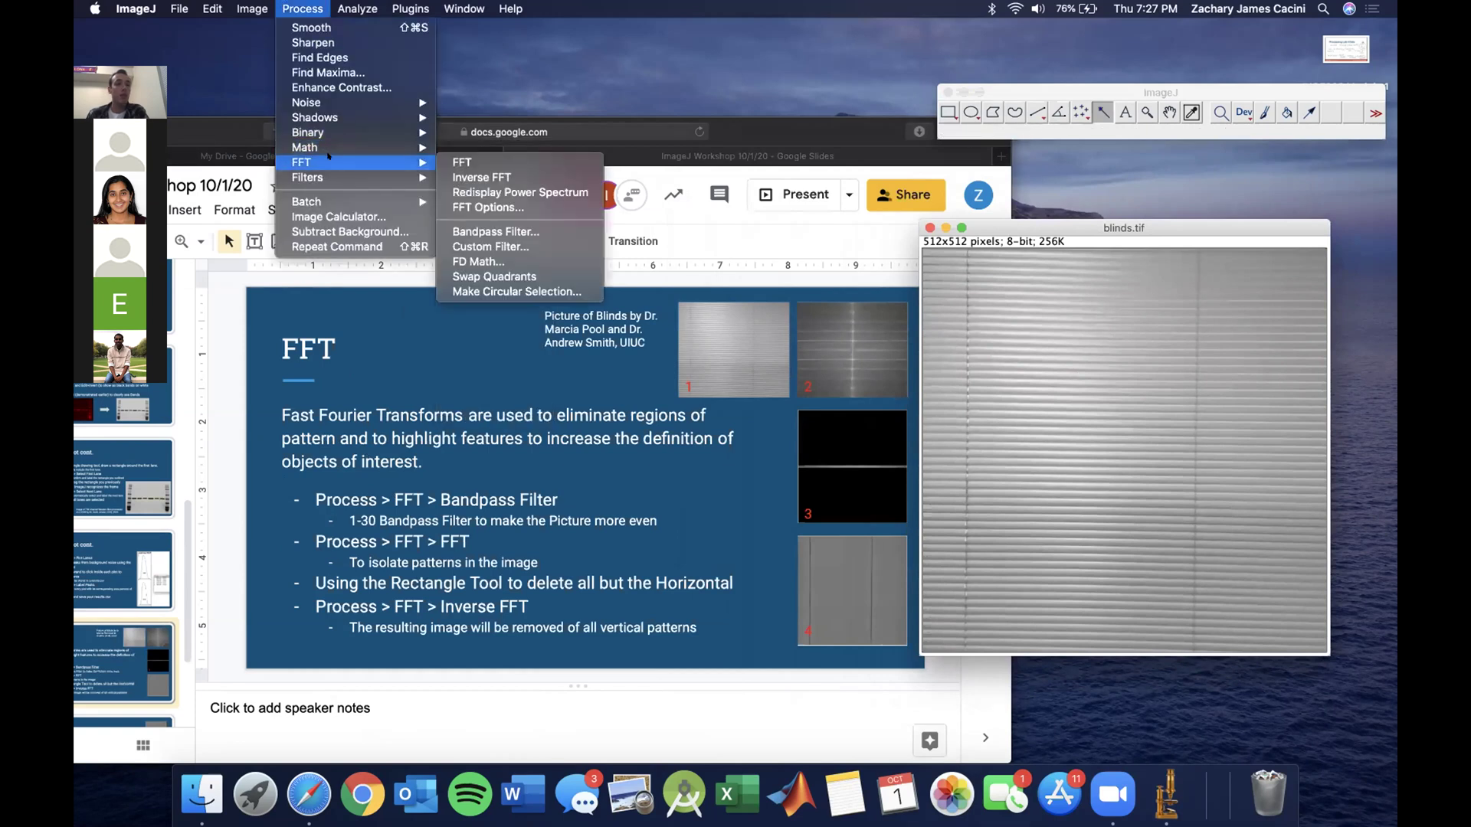
click(494, 231)
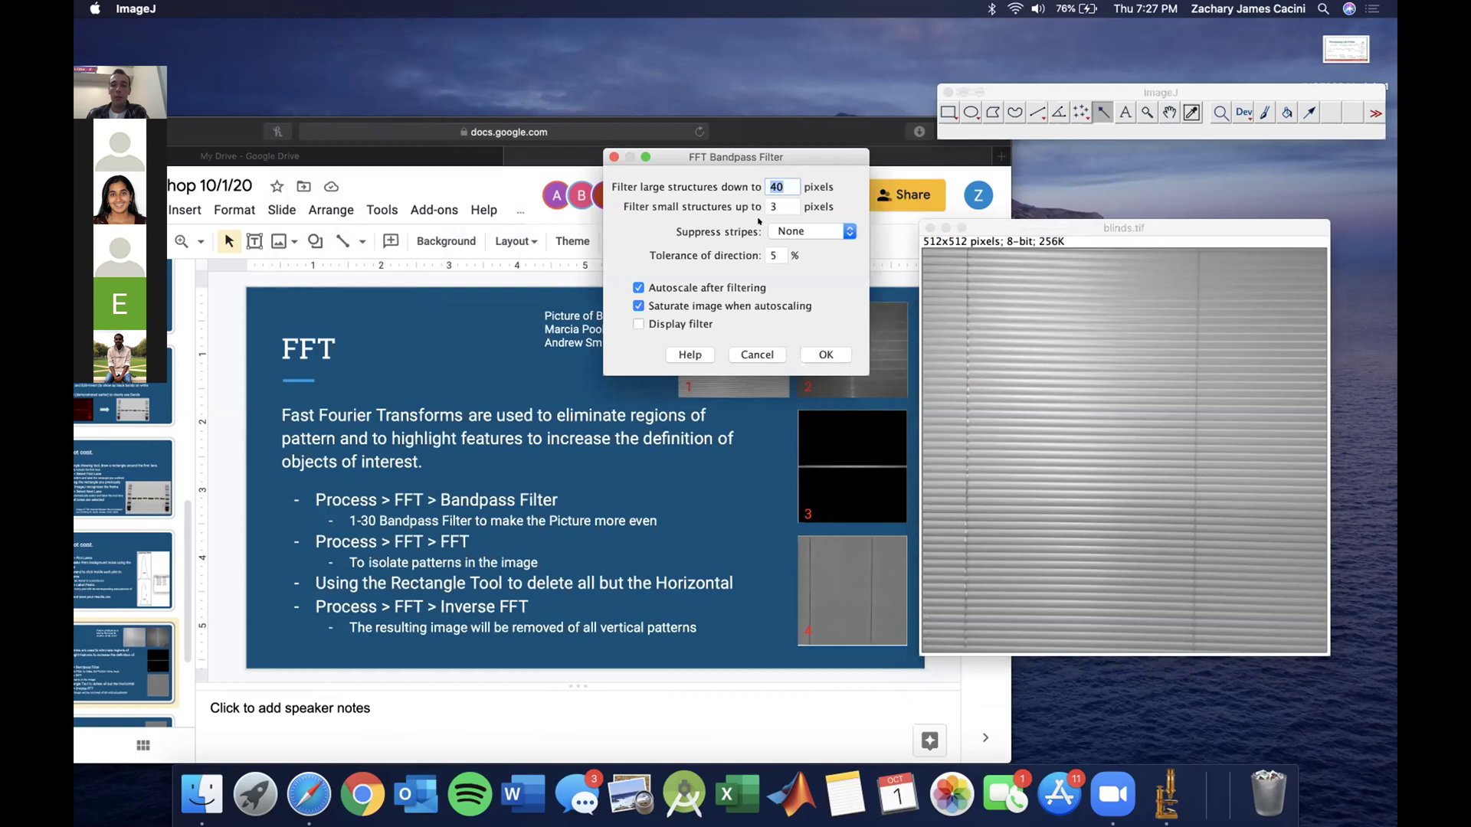
text(30)
click(772, 207)
key(BackSpace)
text(1)
click(826, 354)
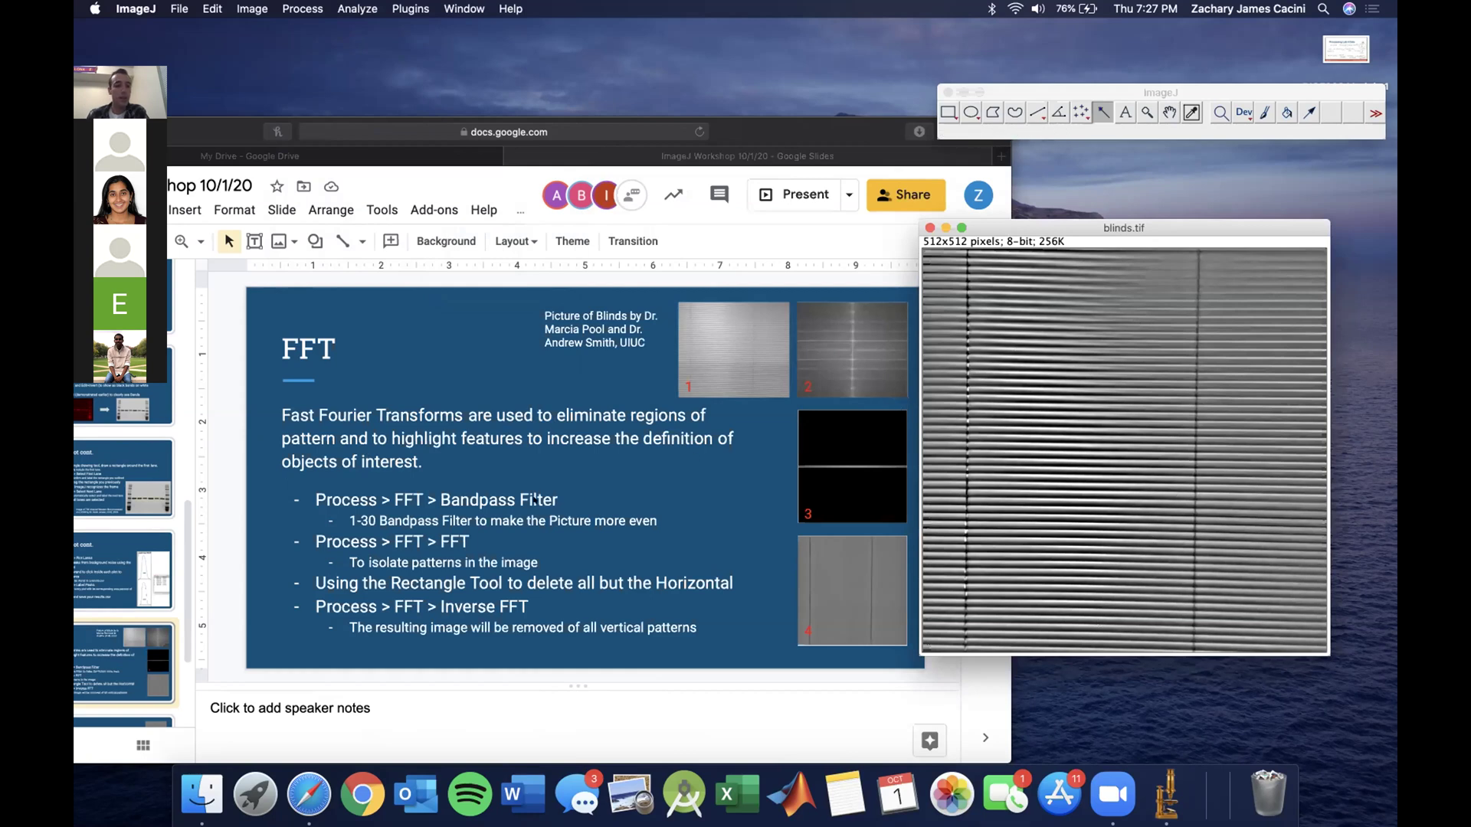
Step: Compute the FFT of blinds.tif and place its window beside the filtered image
click(303, 9)
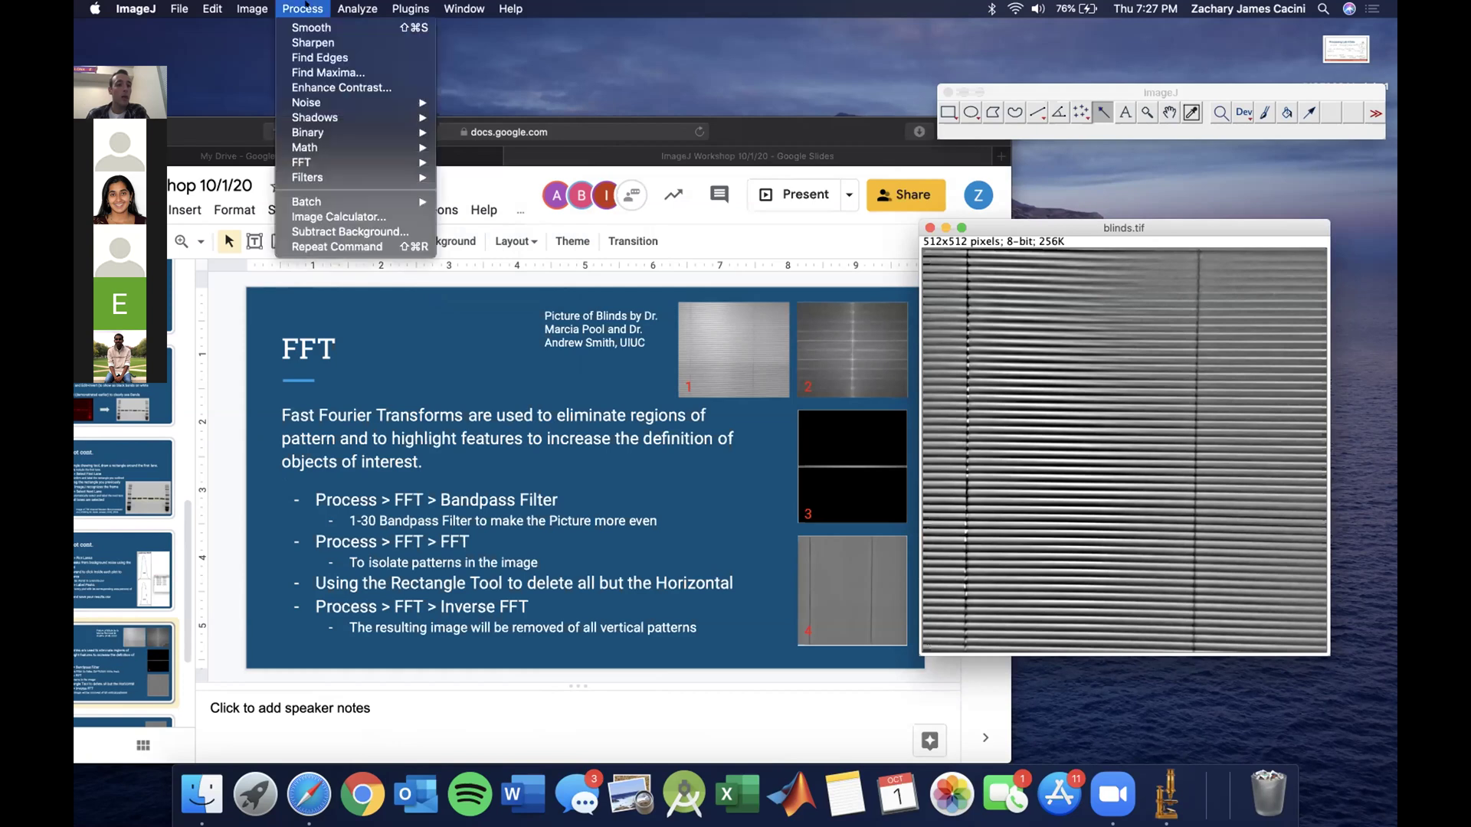
mouse_move(357, 146)
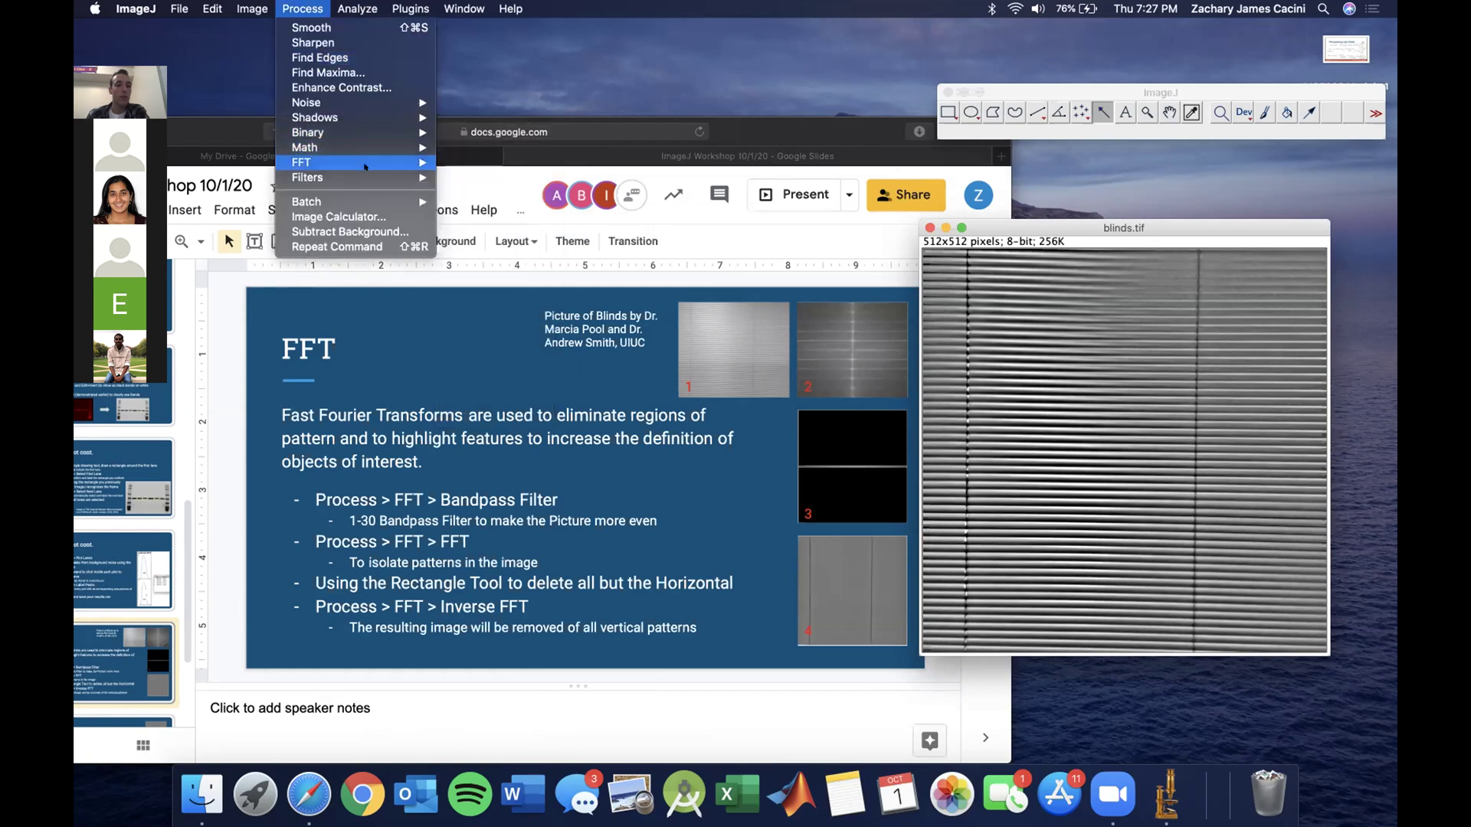
click(491, 162)
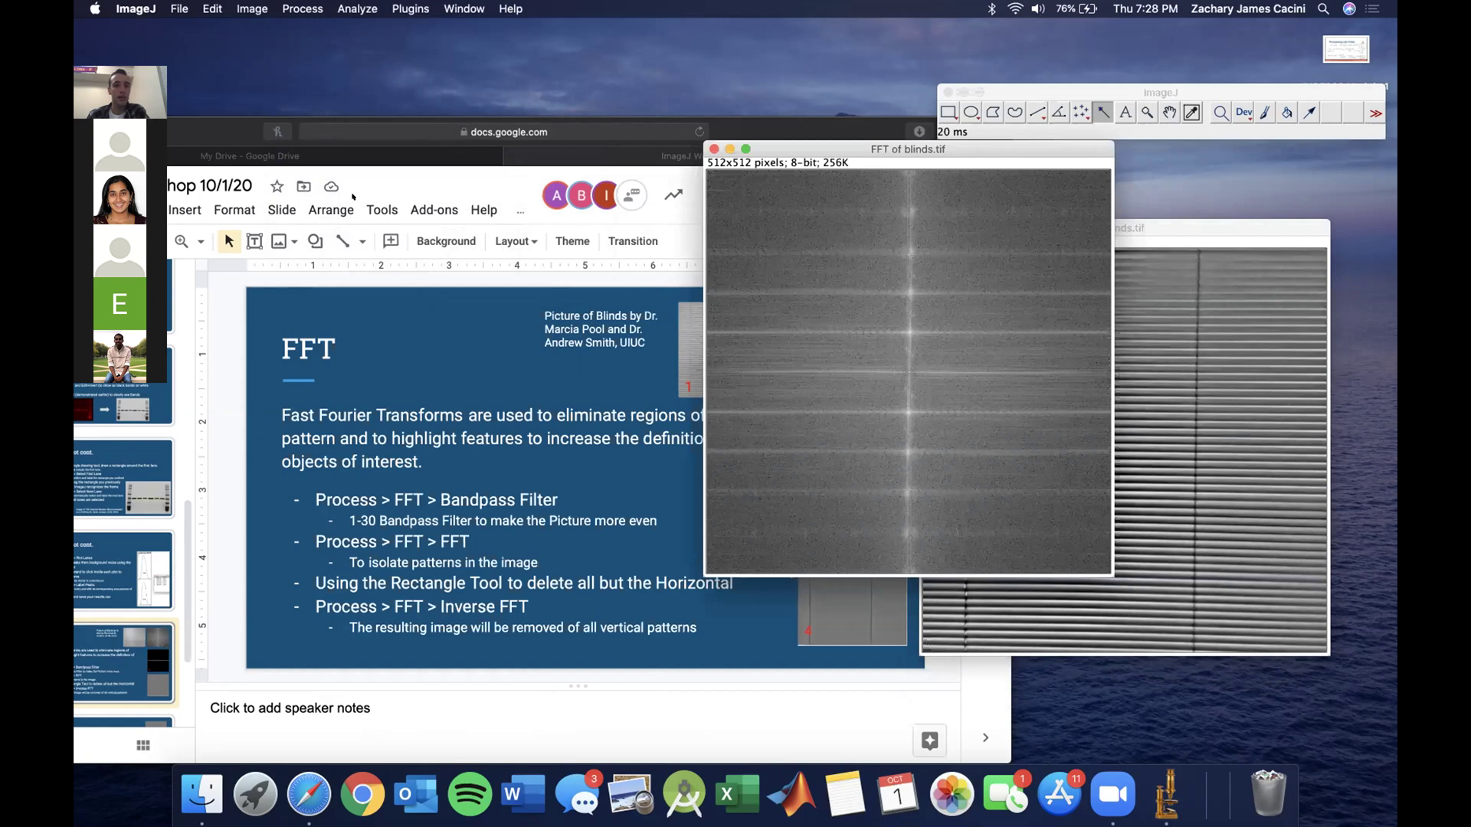
drag(1037, 148, 836, 71)
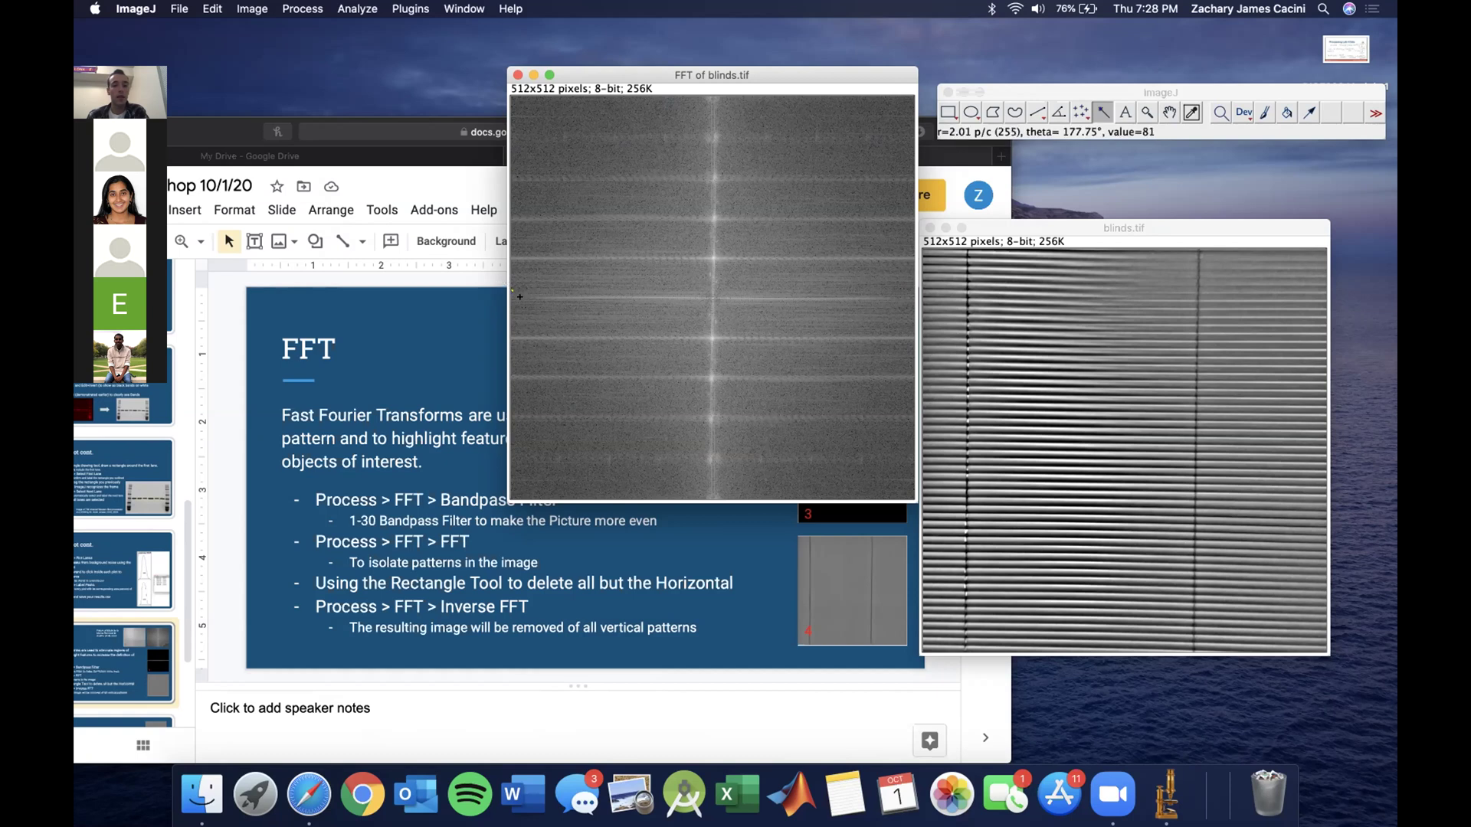
Step: Select a thin horizontal strip across the FFT centre and clear everything outside it
click(948, 113)
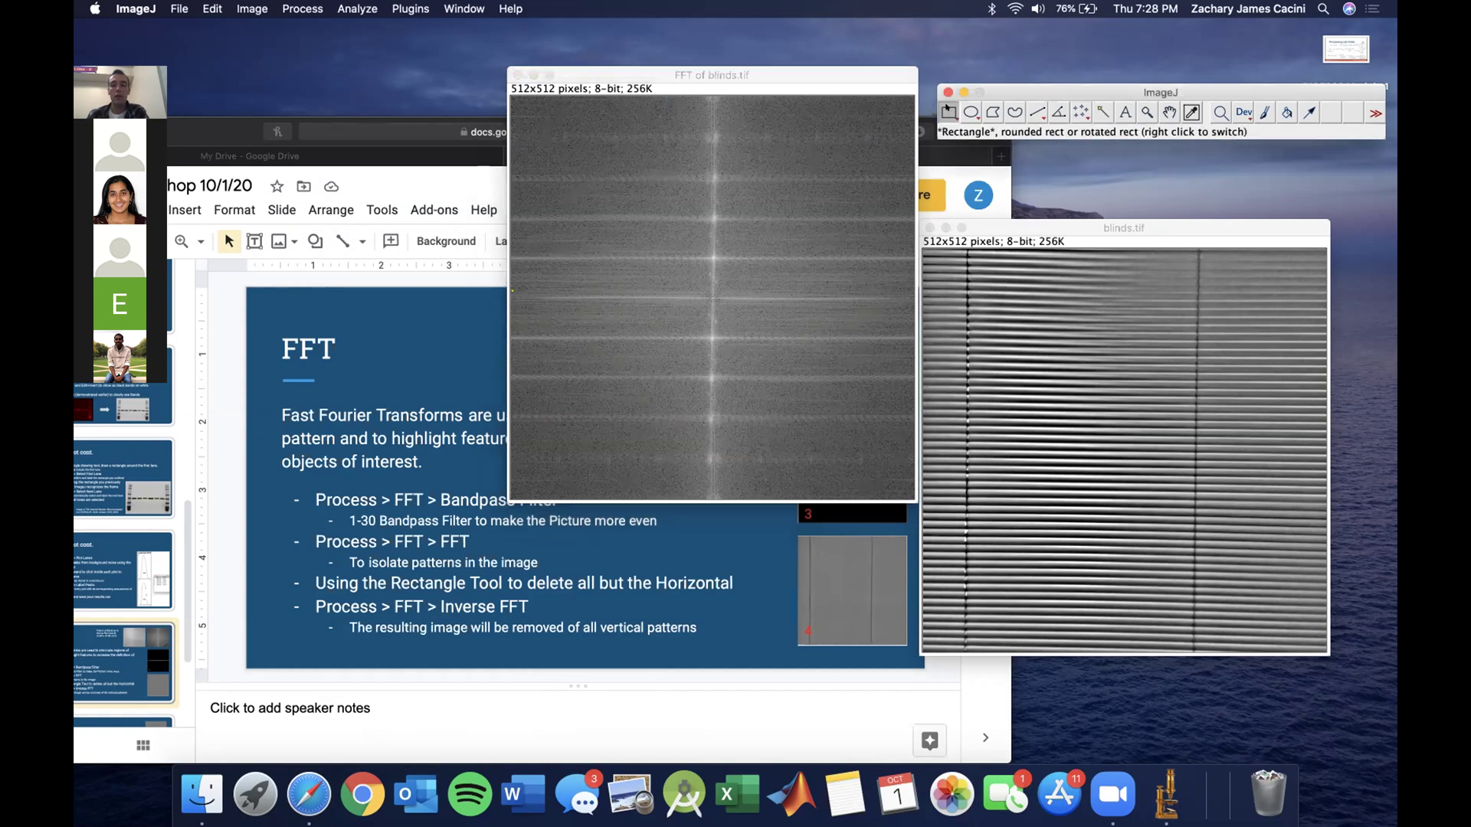
click(511, 288)
drag(510, 286, 911, 307)
click(179, 8)
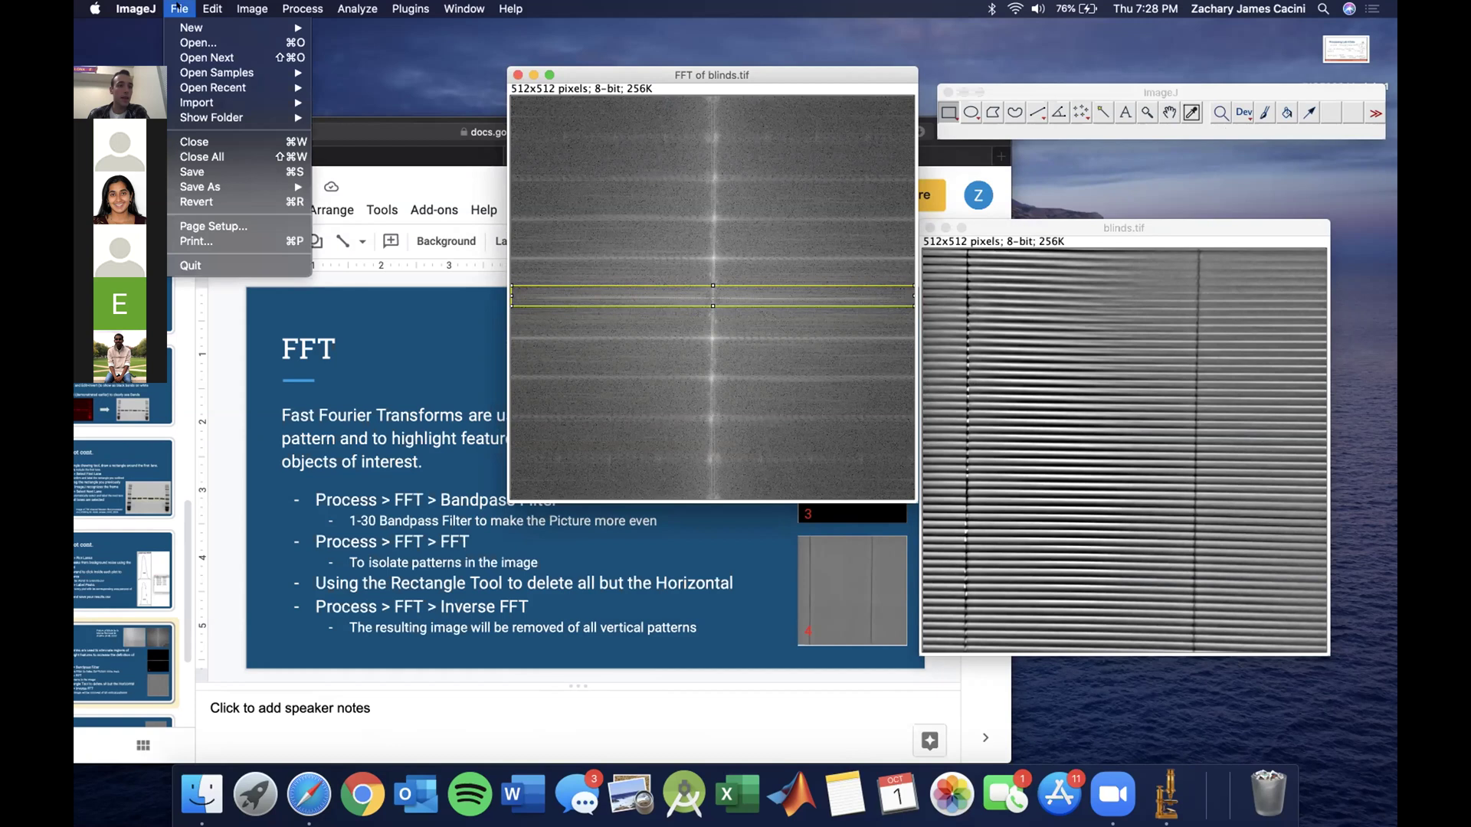
mouse_move(212, 8)
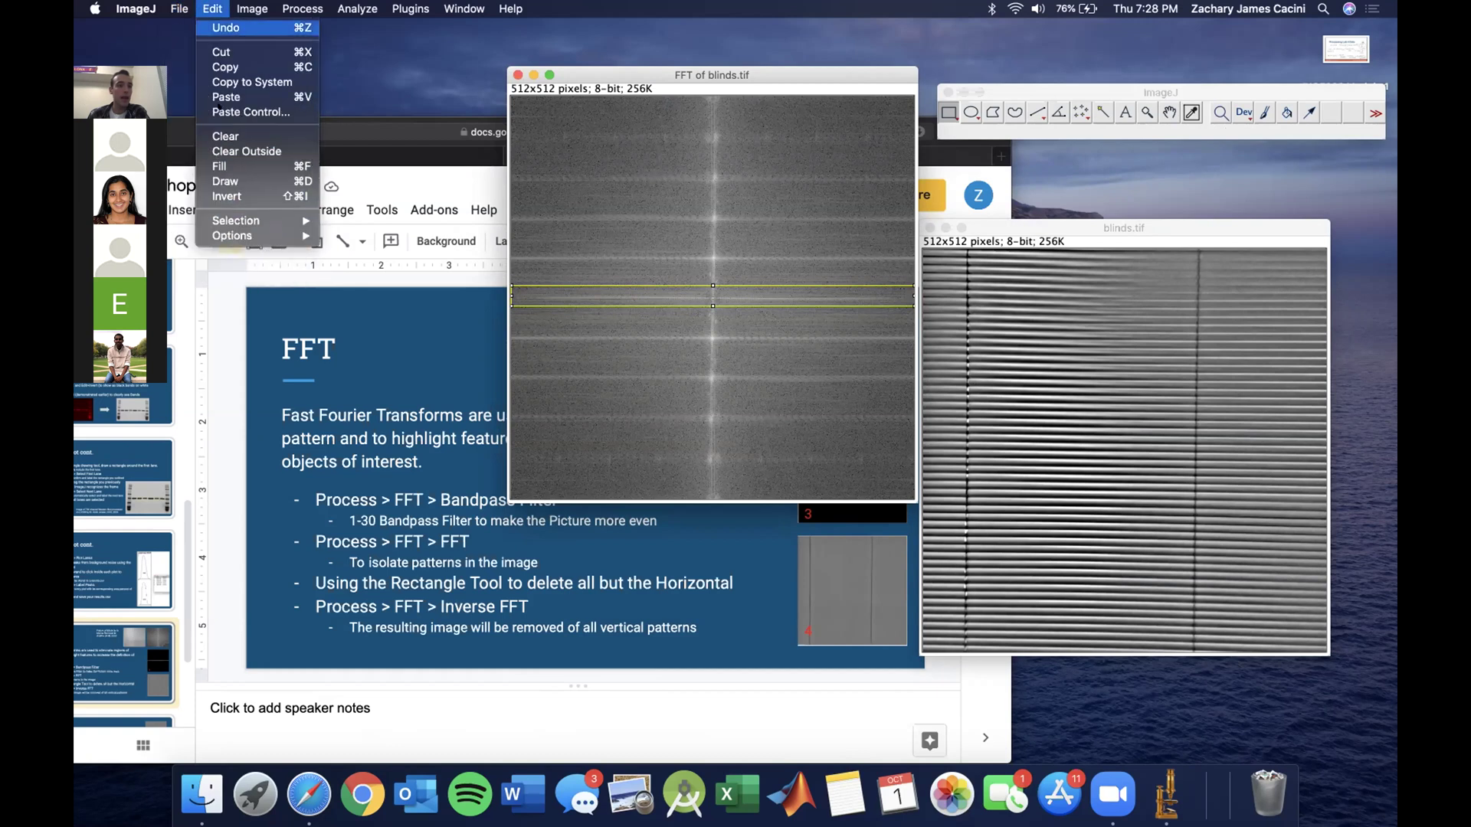
click(253, 147)
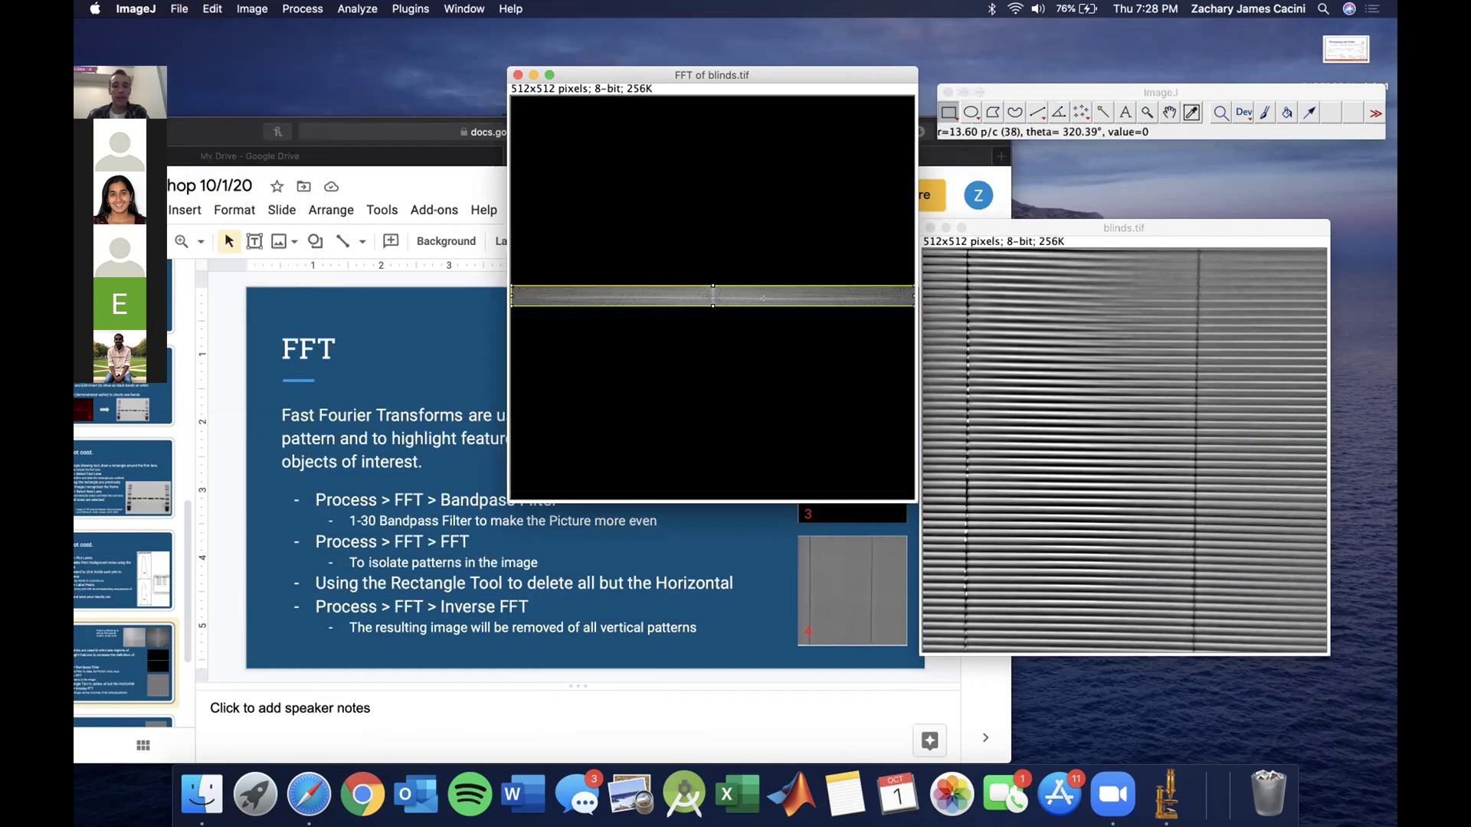
click(303, 9)
Step: Compute the inverse FFT of the horizontal-band spectrum and move the result into view
mouse_move(360, 162)
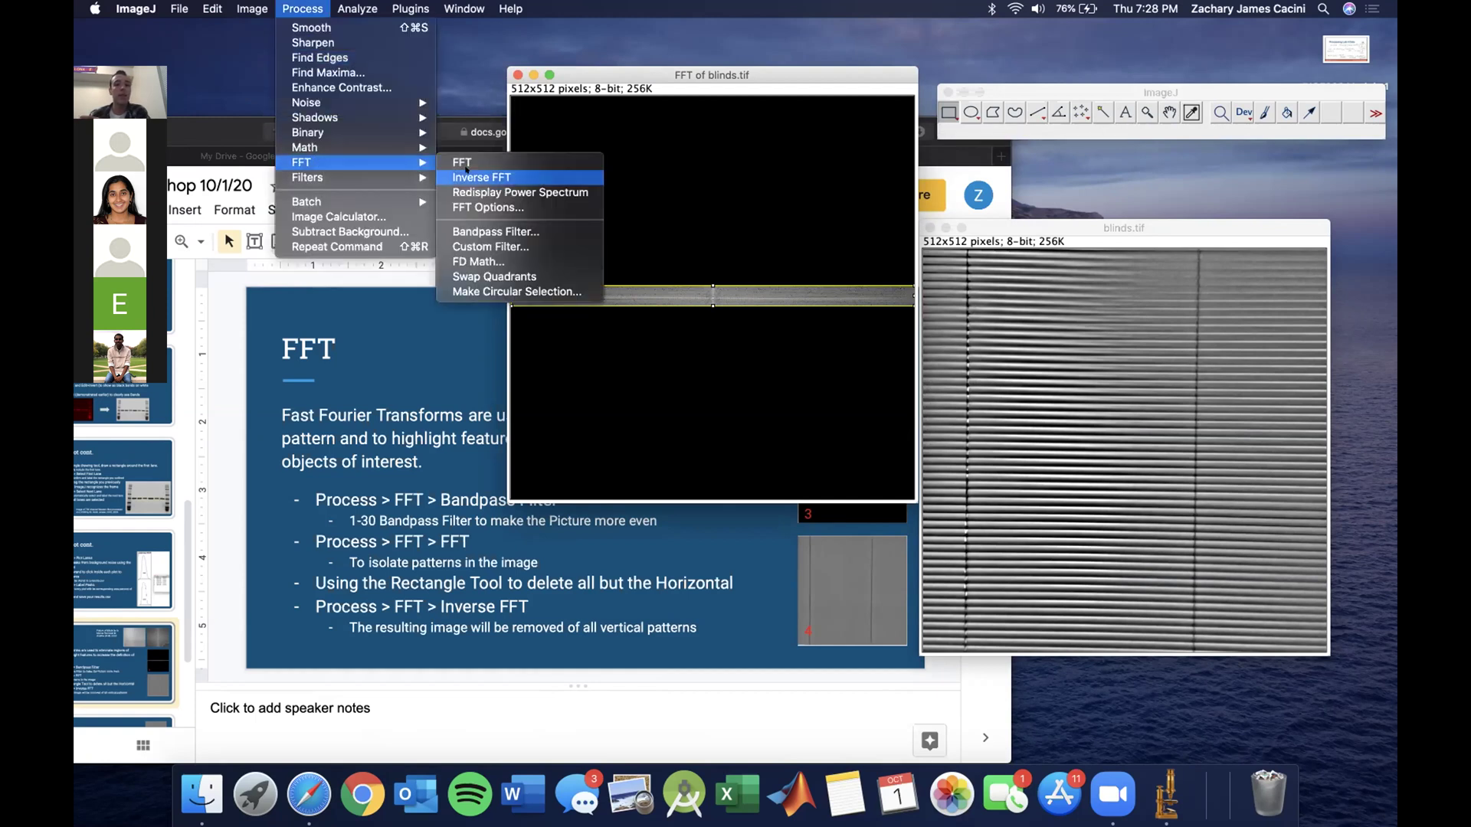
click(466, 173)
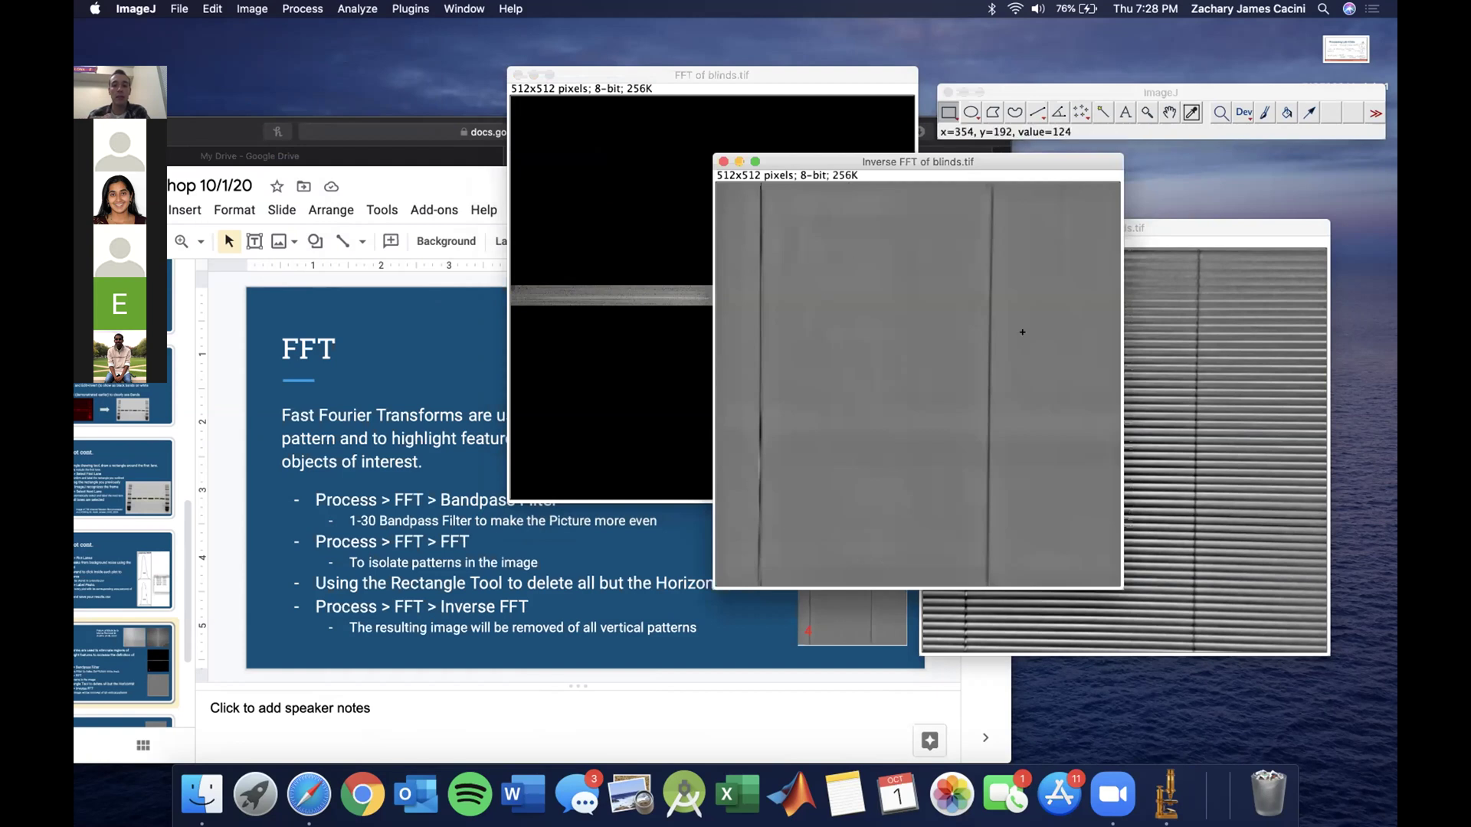
drag(866, 162, 657, 226)
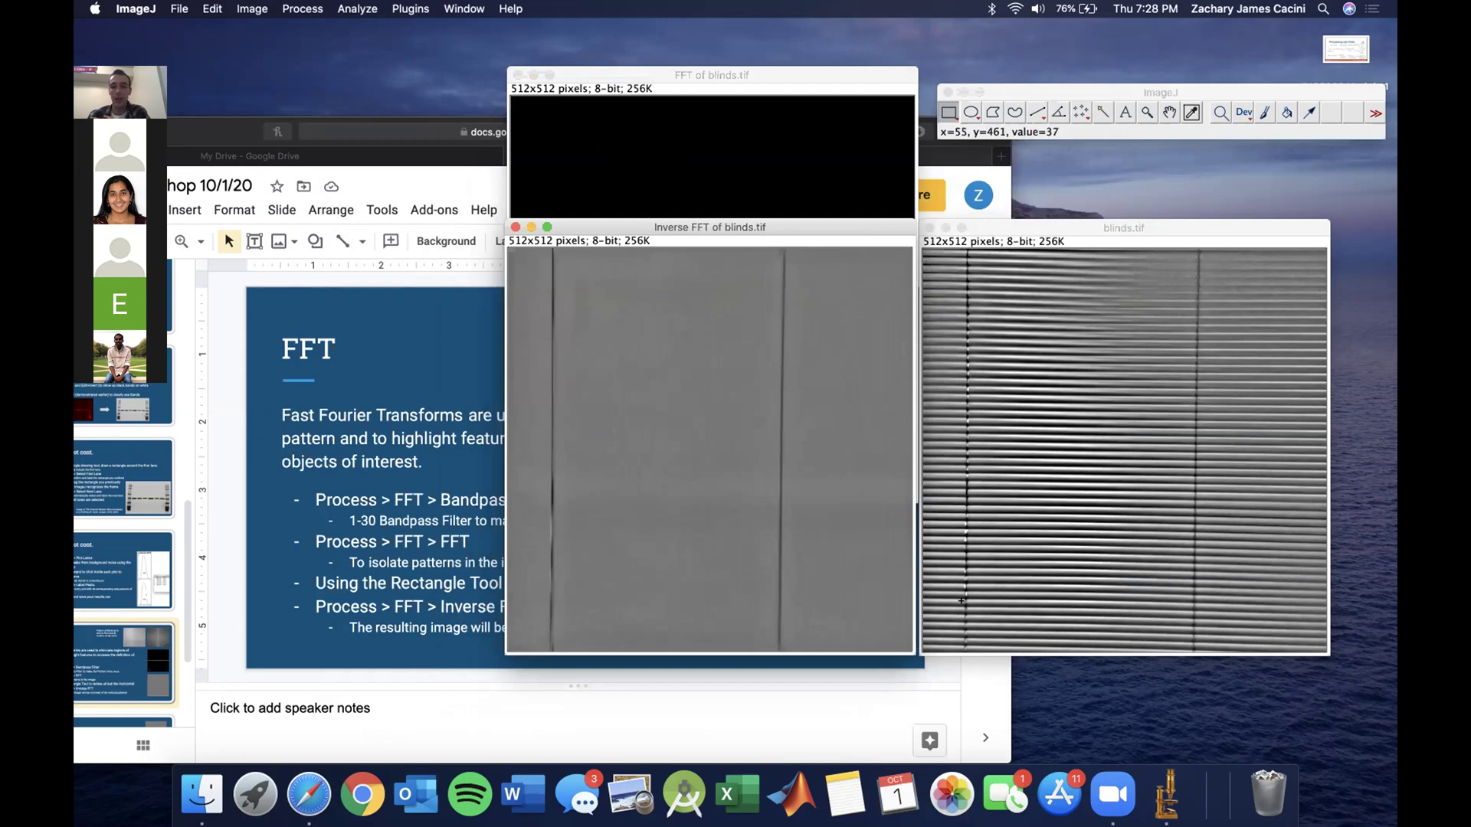
Step: Move the vertical-lines image aside and close the FFT of blinds.tif without saving
drag(734, 229, 540, 312)
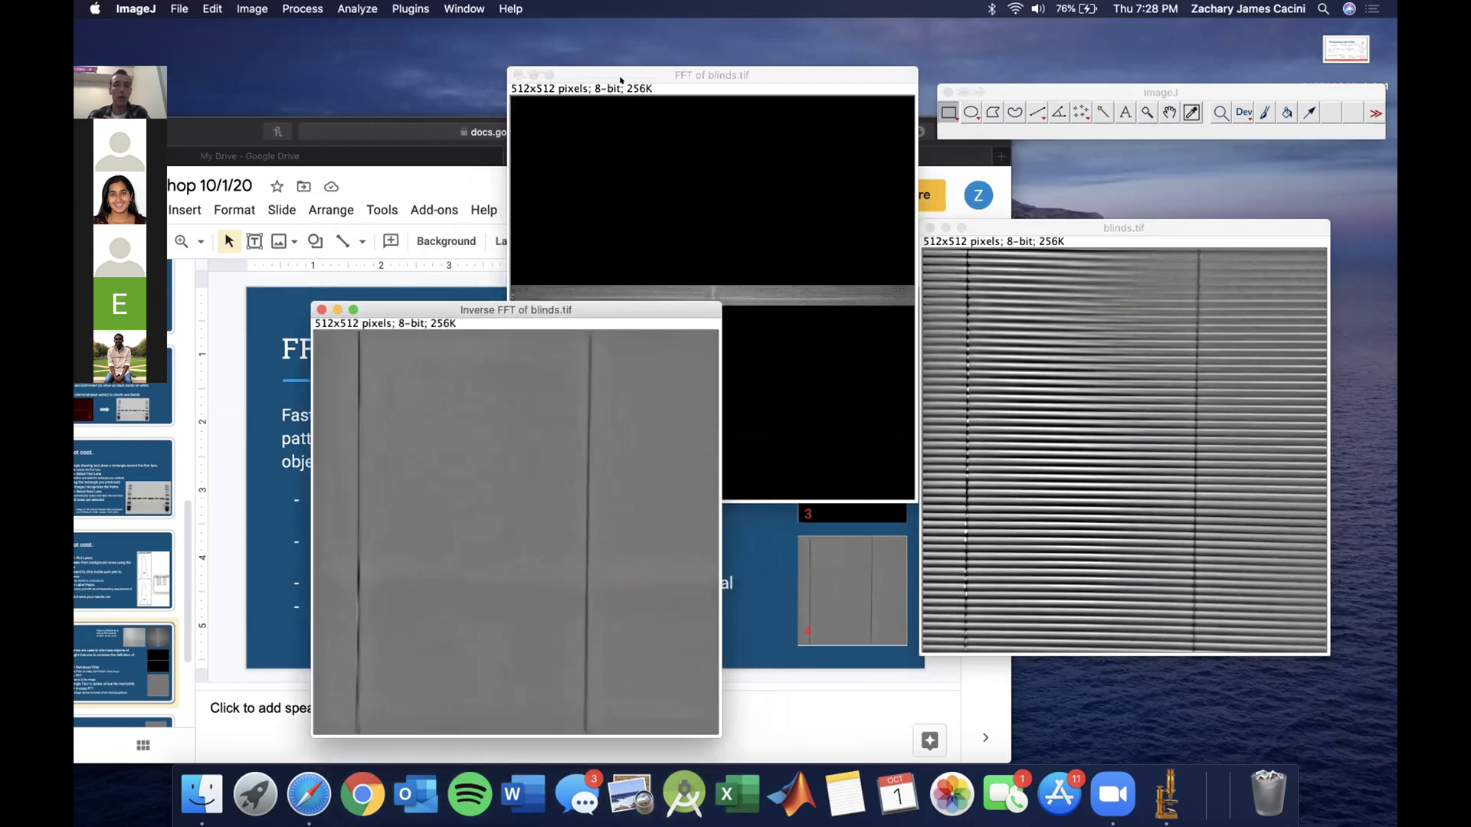
click(620, 79)
click(518, 75)
click(656, 252)
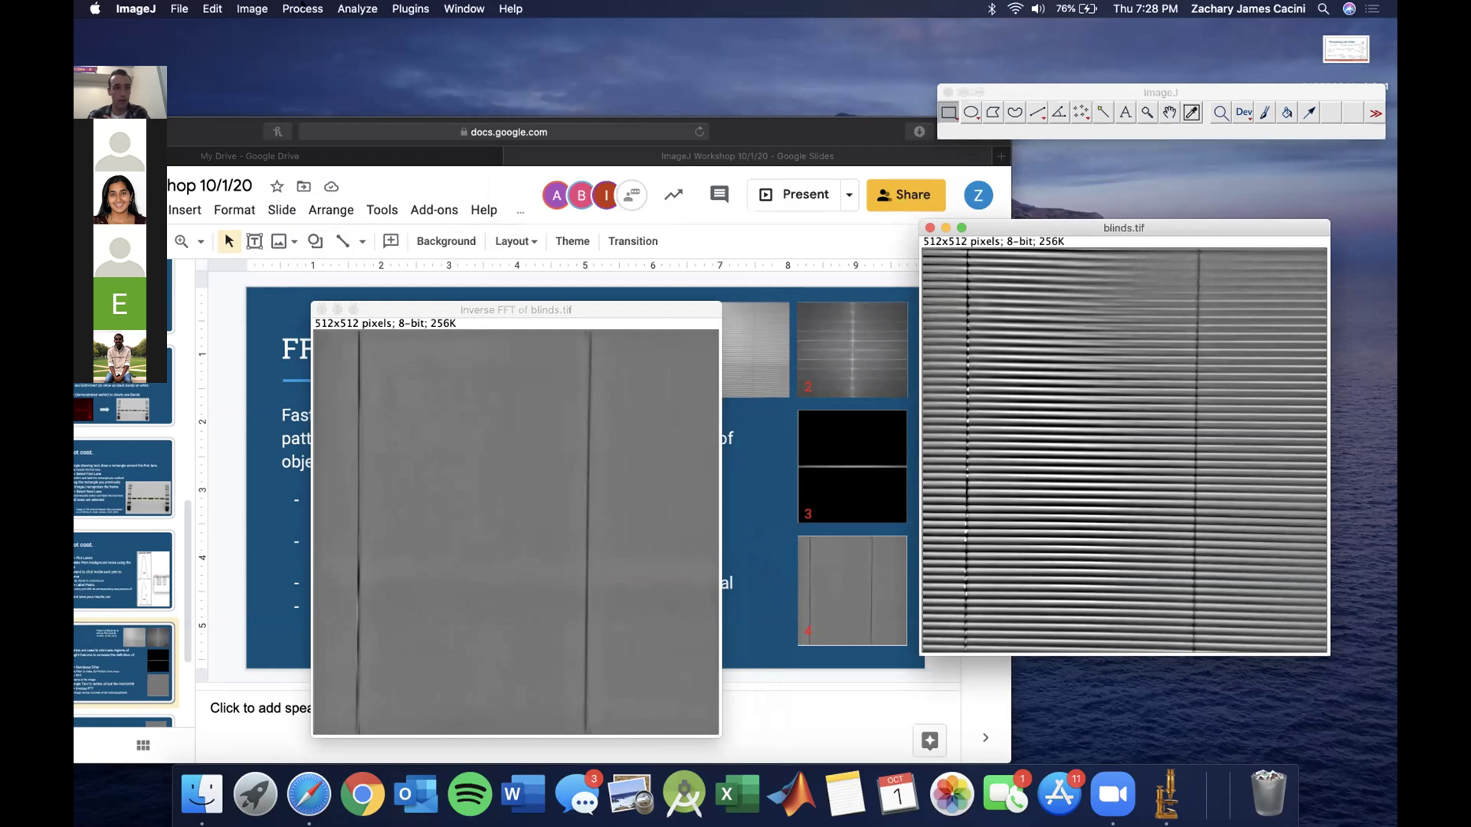
click(303, 8)
mouse_move(331, 159)
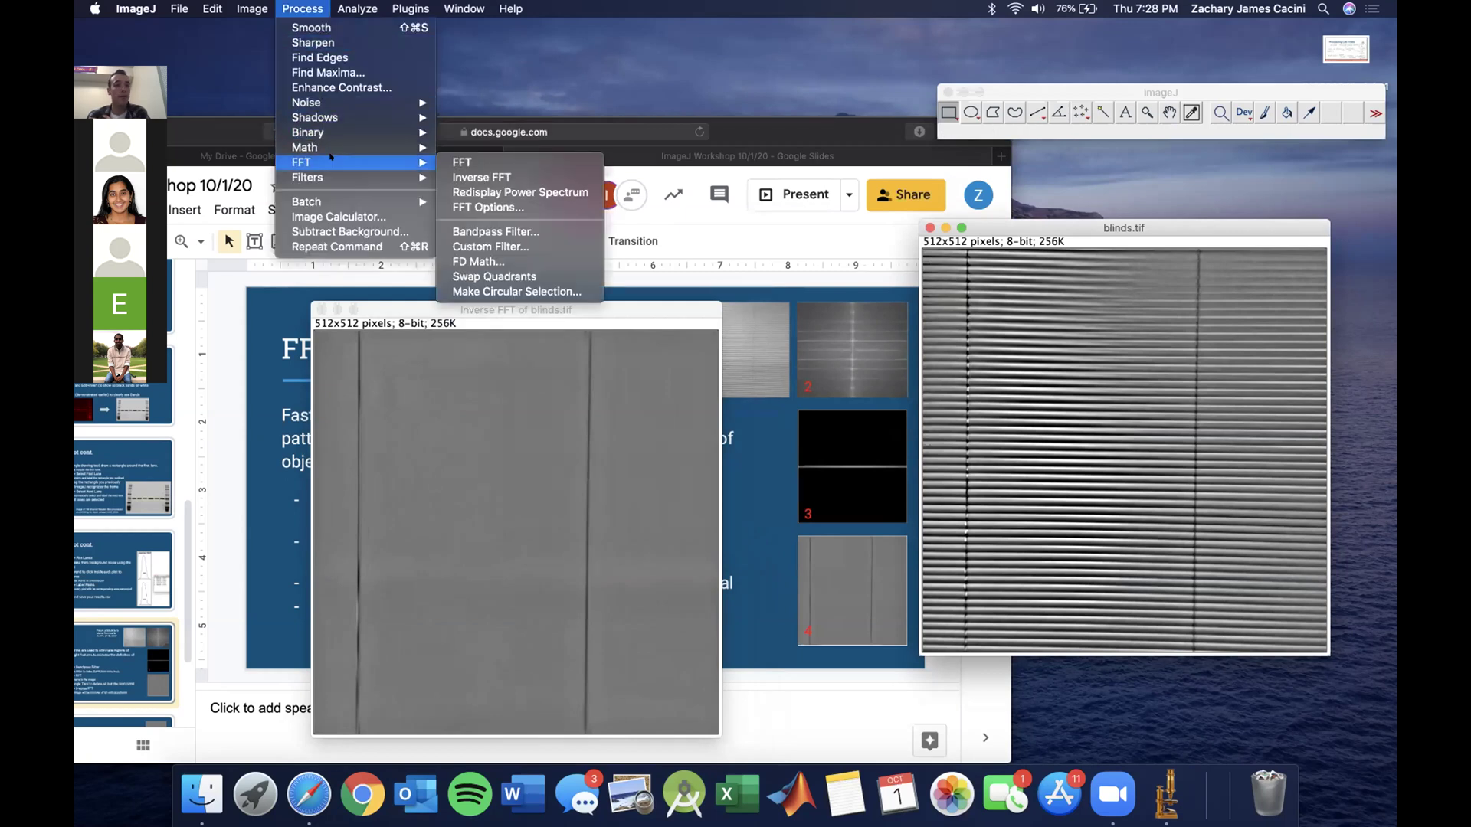
Step: Compute a fresh FFT of blinds.tif and clear everything outside its thin central vertical column
click(480, 158)
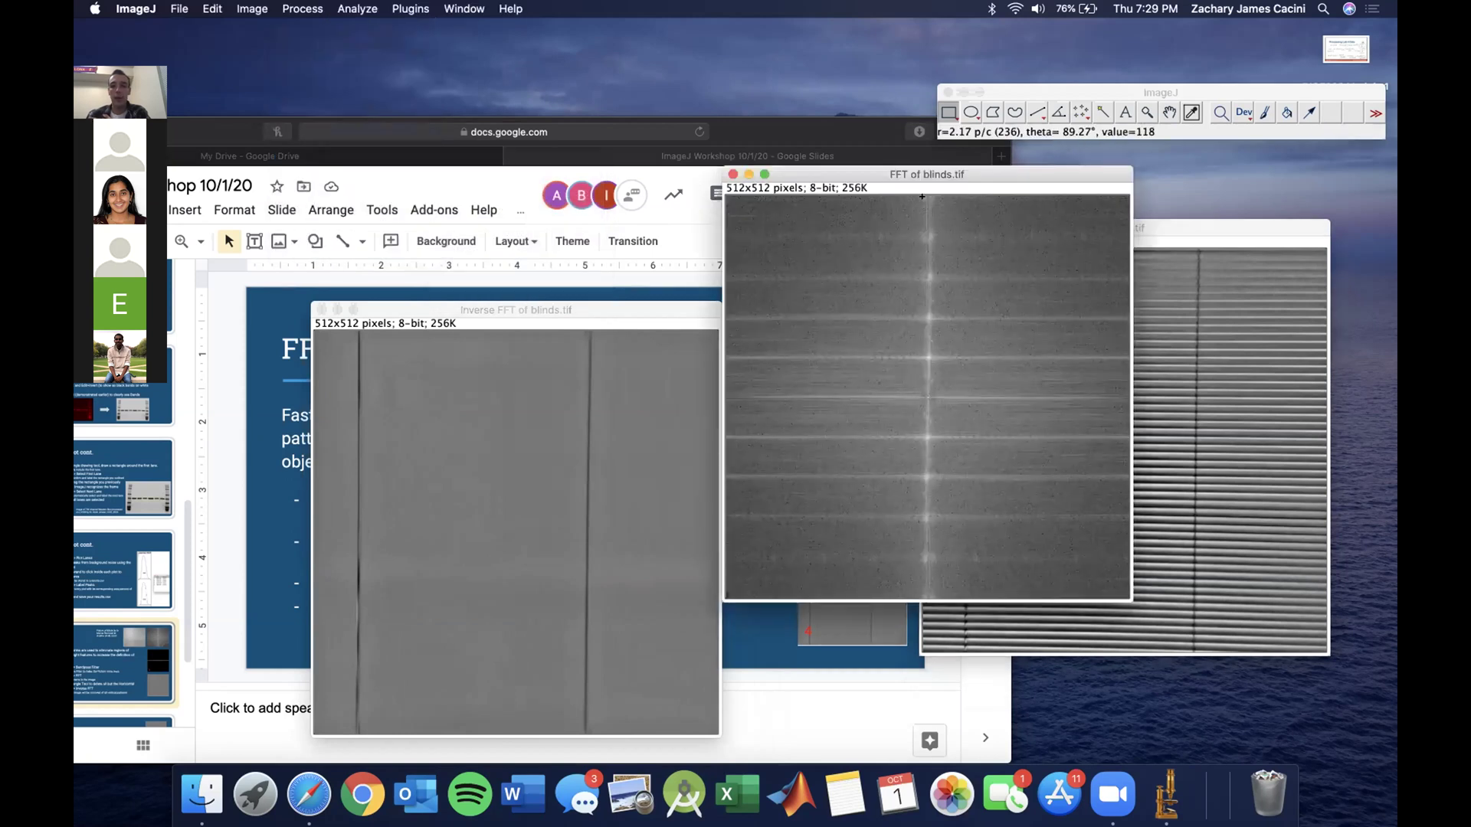
drag(922, 197, 924, 598)
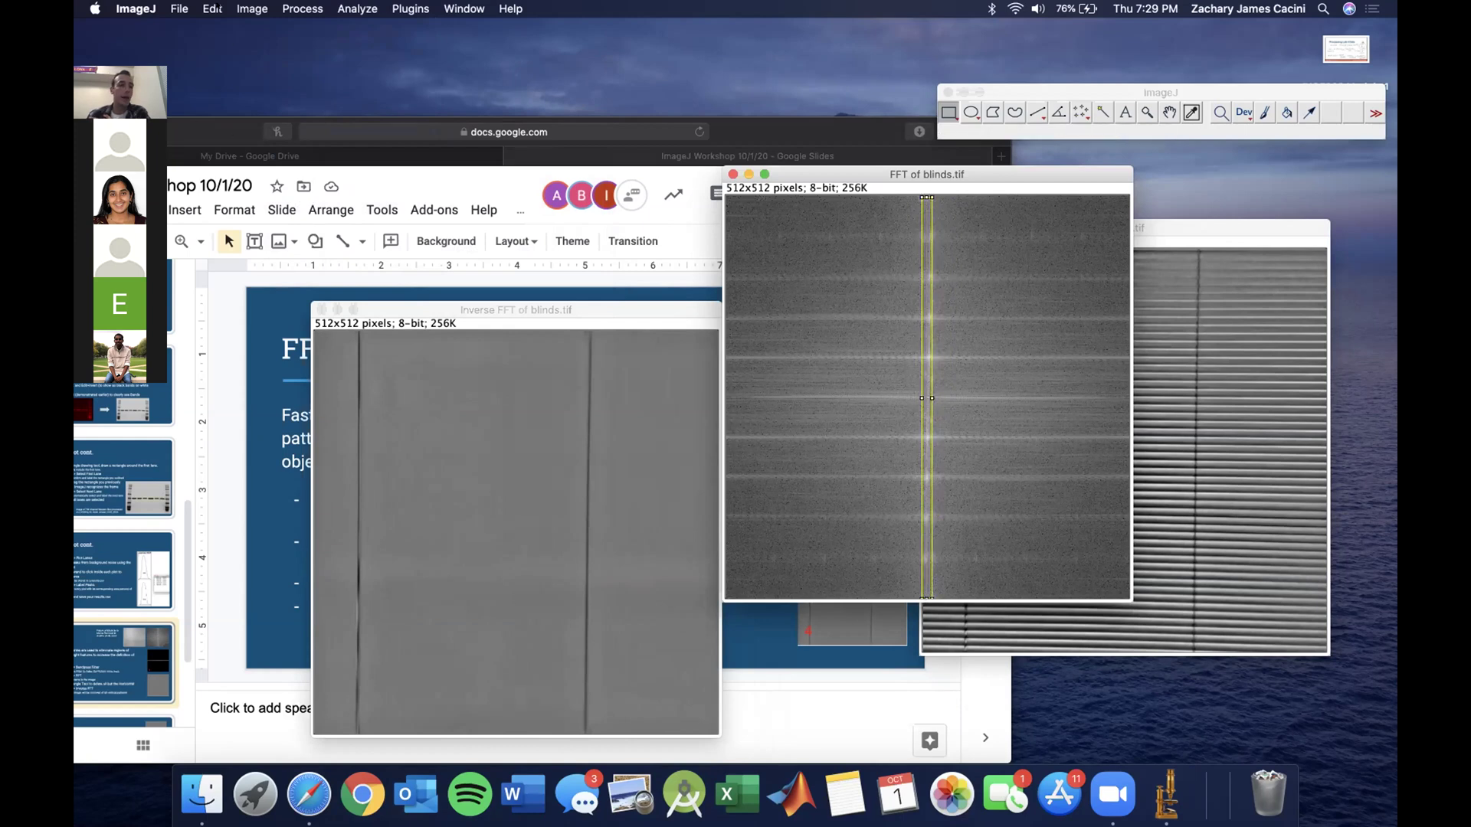
click(215, 9)
click(237, 147)
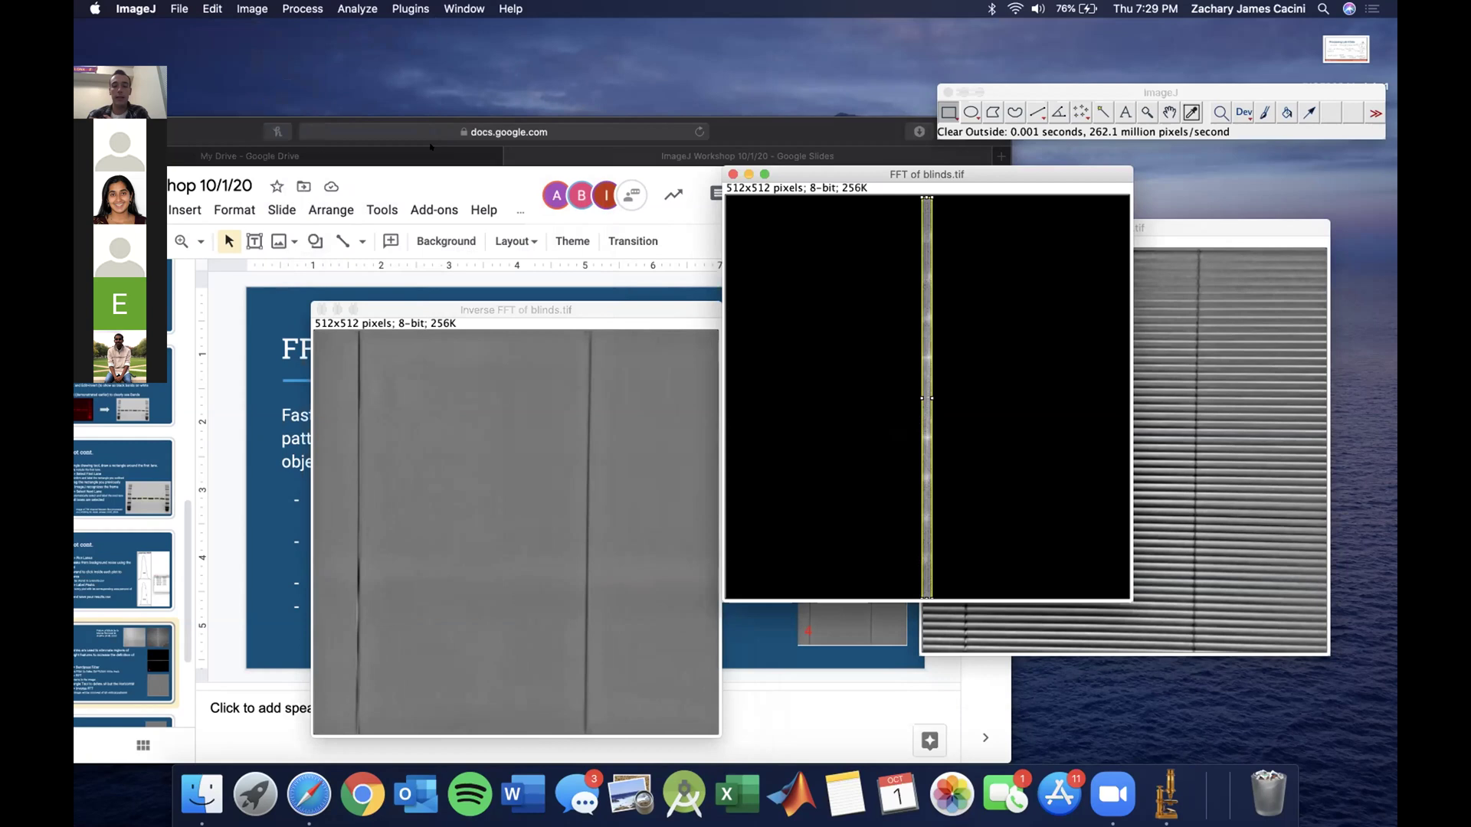
click(302, 8)
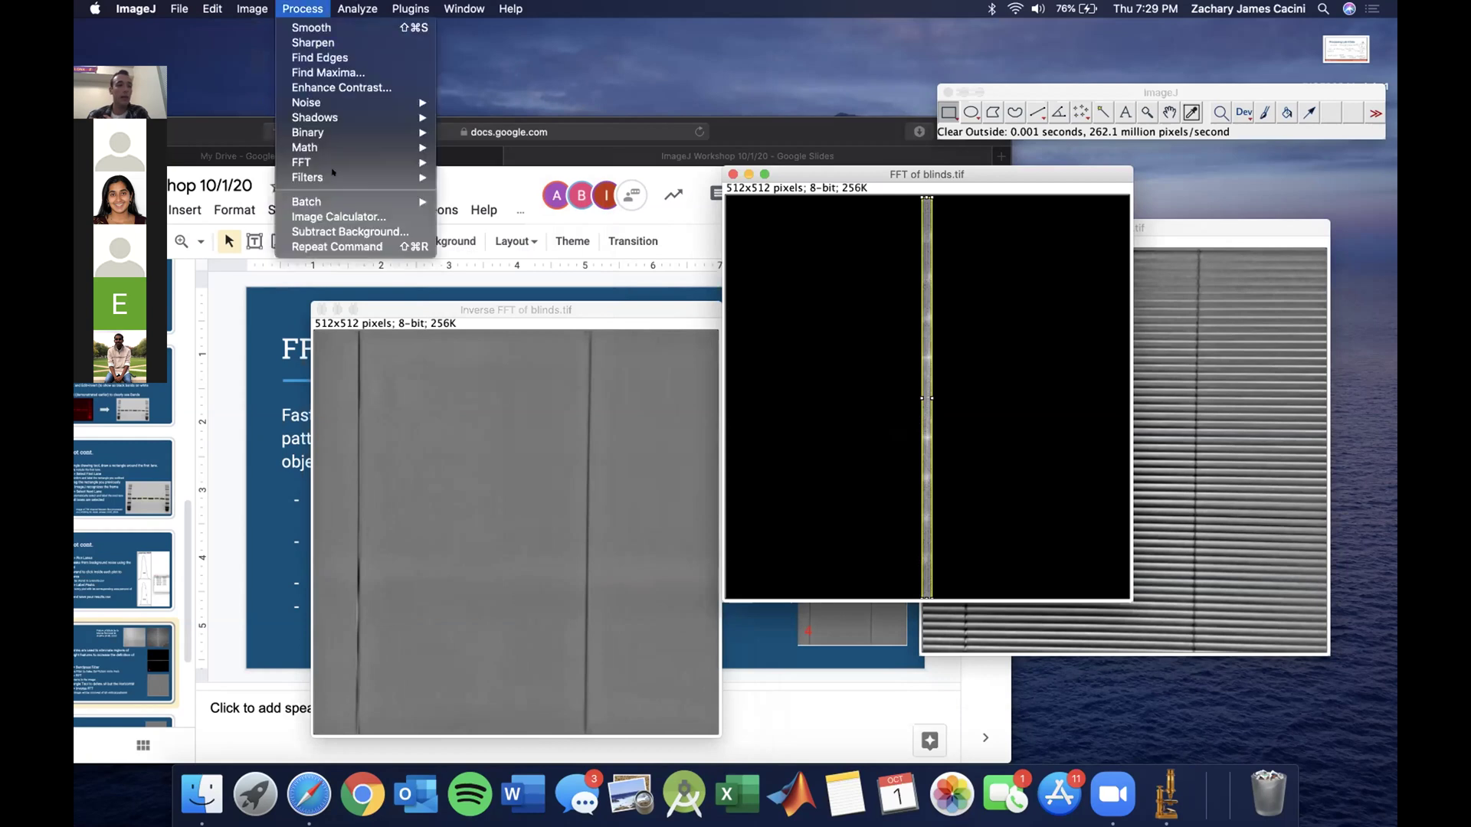
Step: Run Inverse FFT on the vertical-band spectrum, then compare the original and both inverse images
mouse_move(345, 162)
click(498, 178)
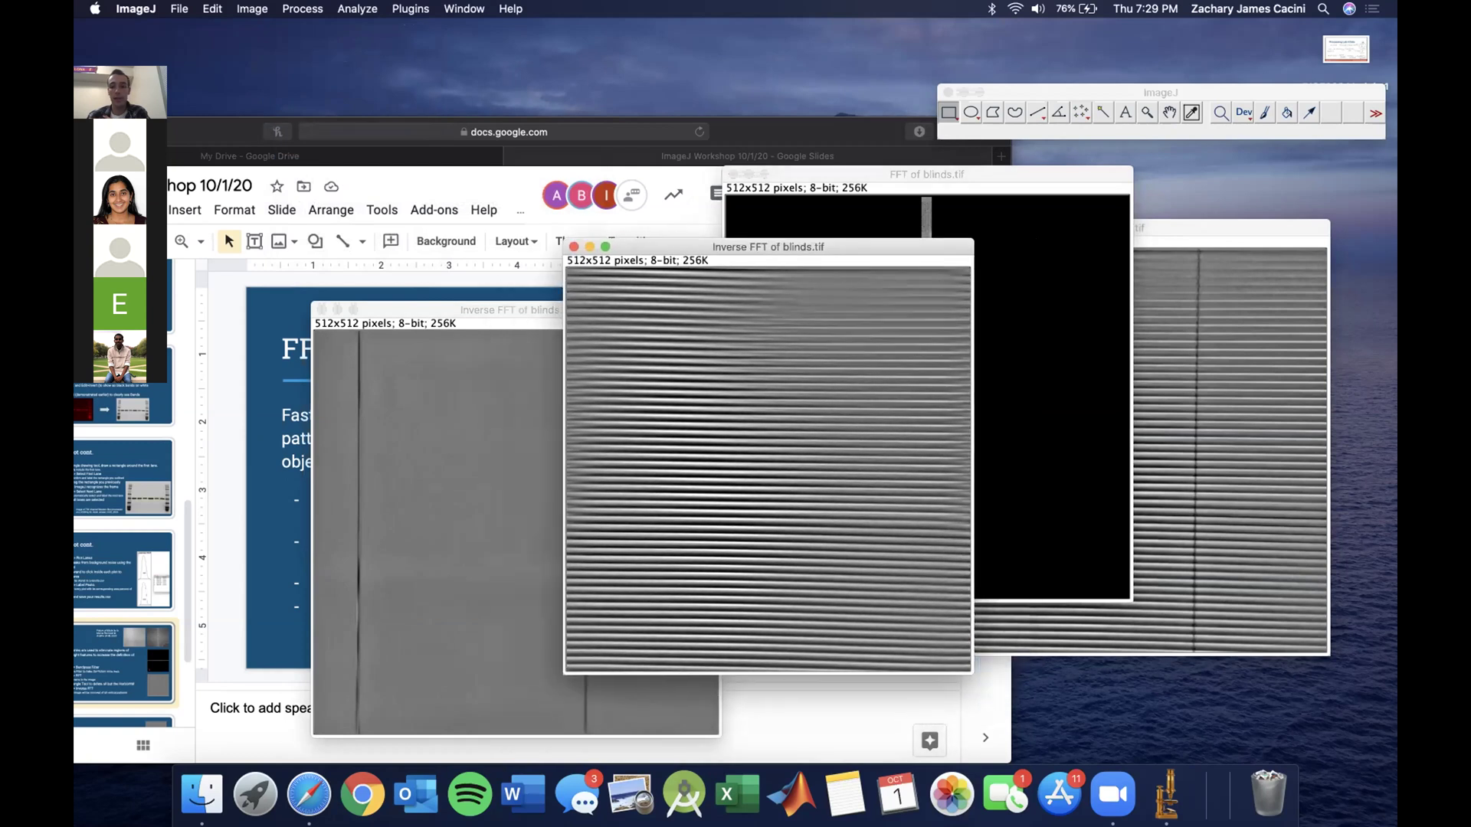
click(1272, 222)
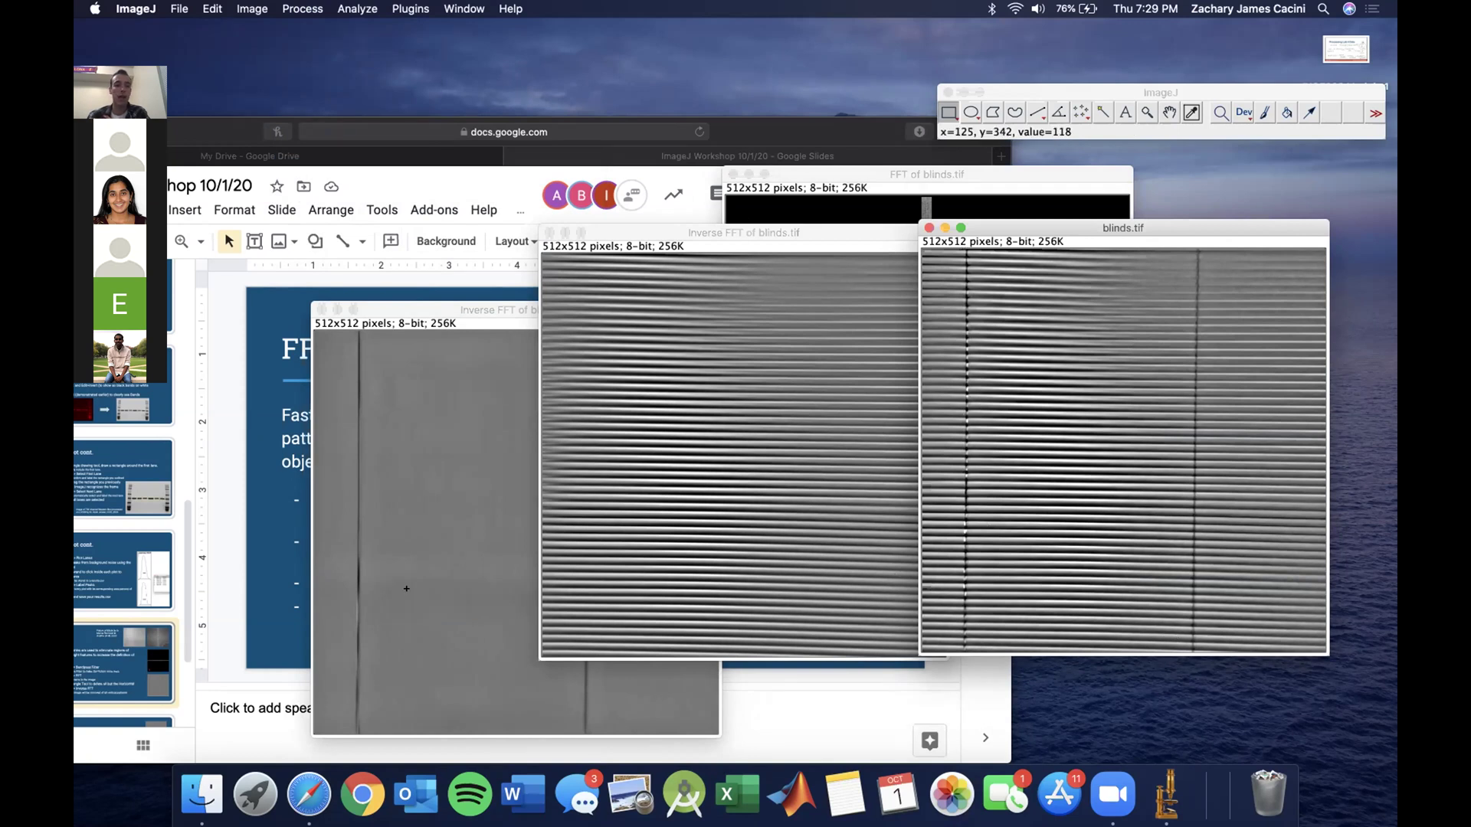
click(533, 559)
key(Tab)
click(427, 548)
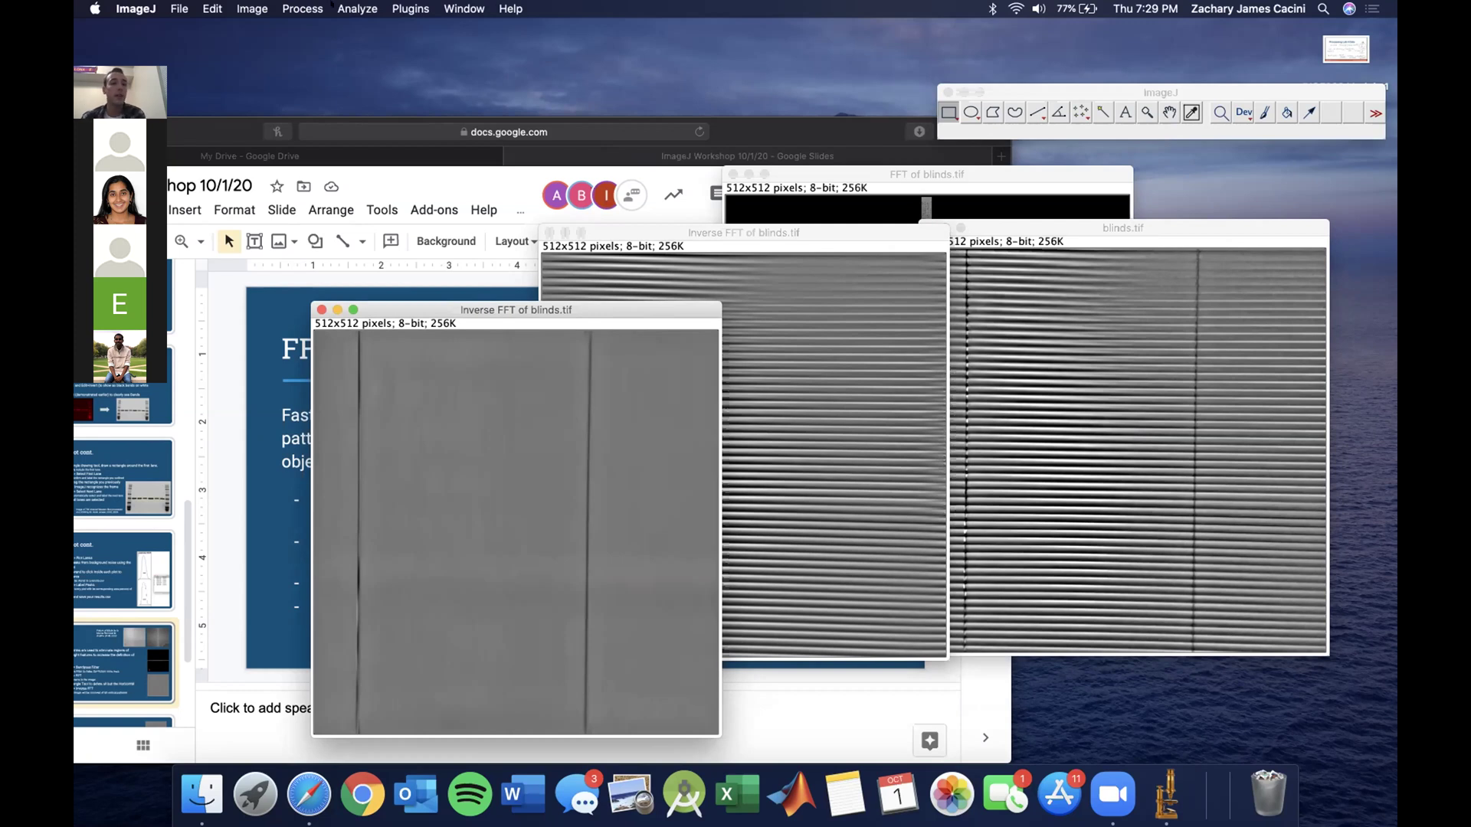
Step: Open Merge Channels, check the C1 (red) choices, cancel, and switch back to Google Slides
click(252, 9)
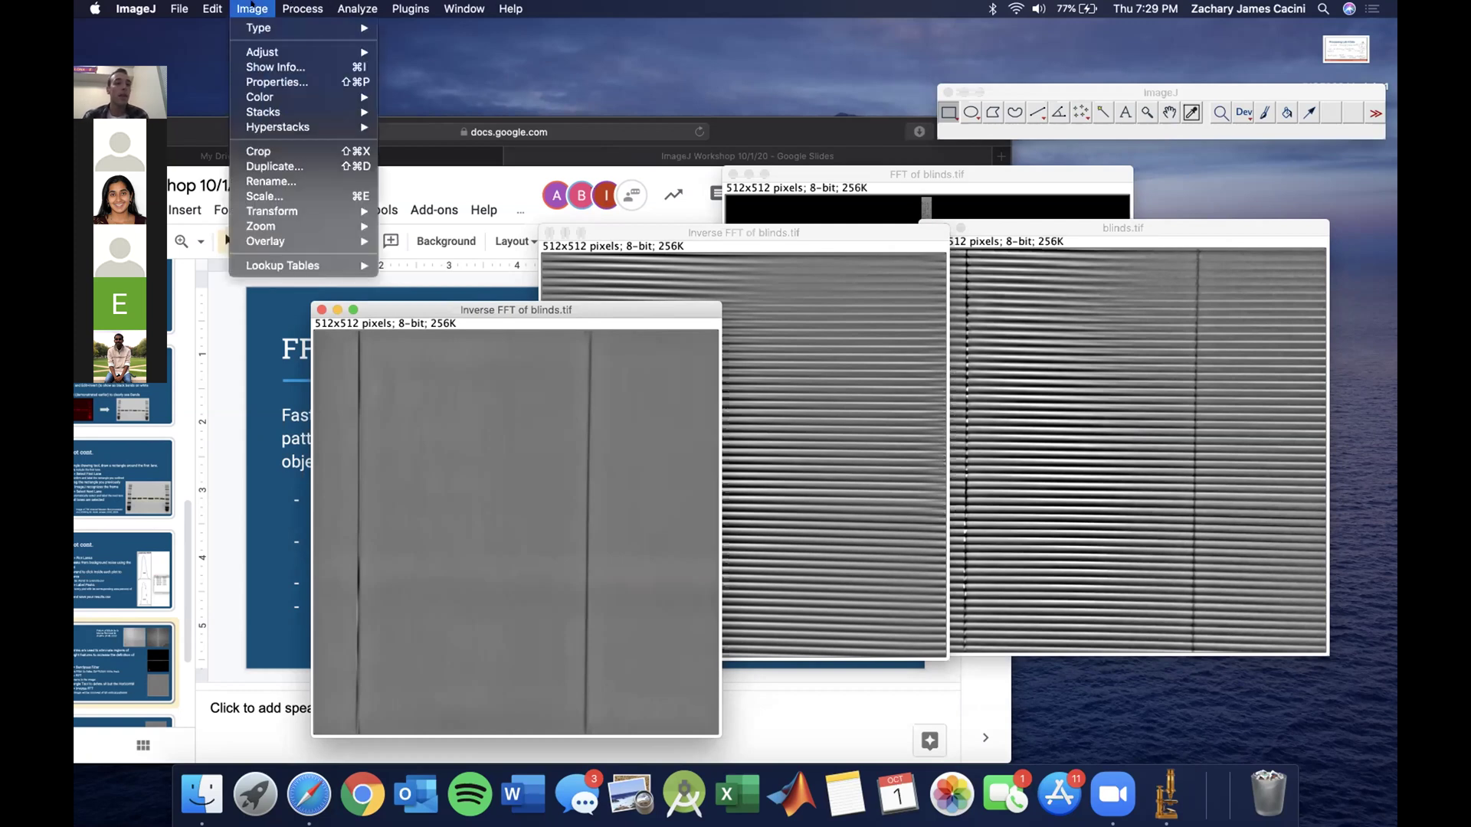
mouse_move(337, 97)
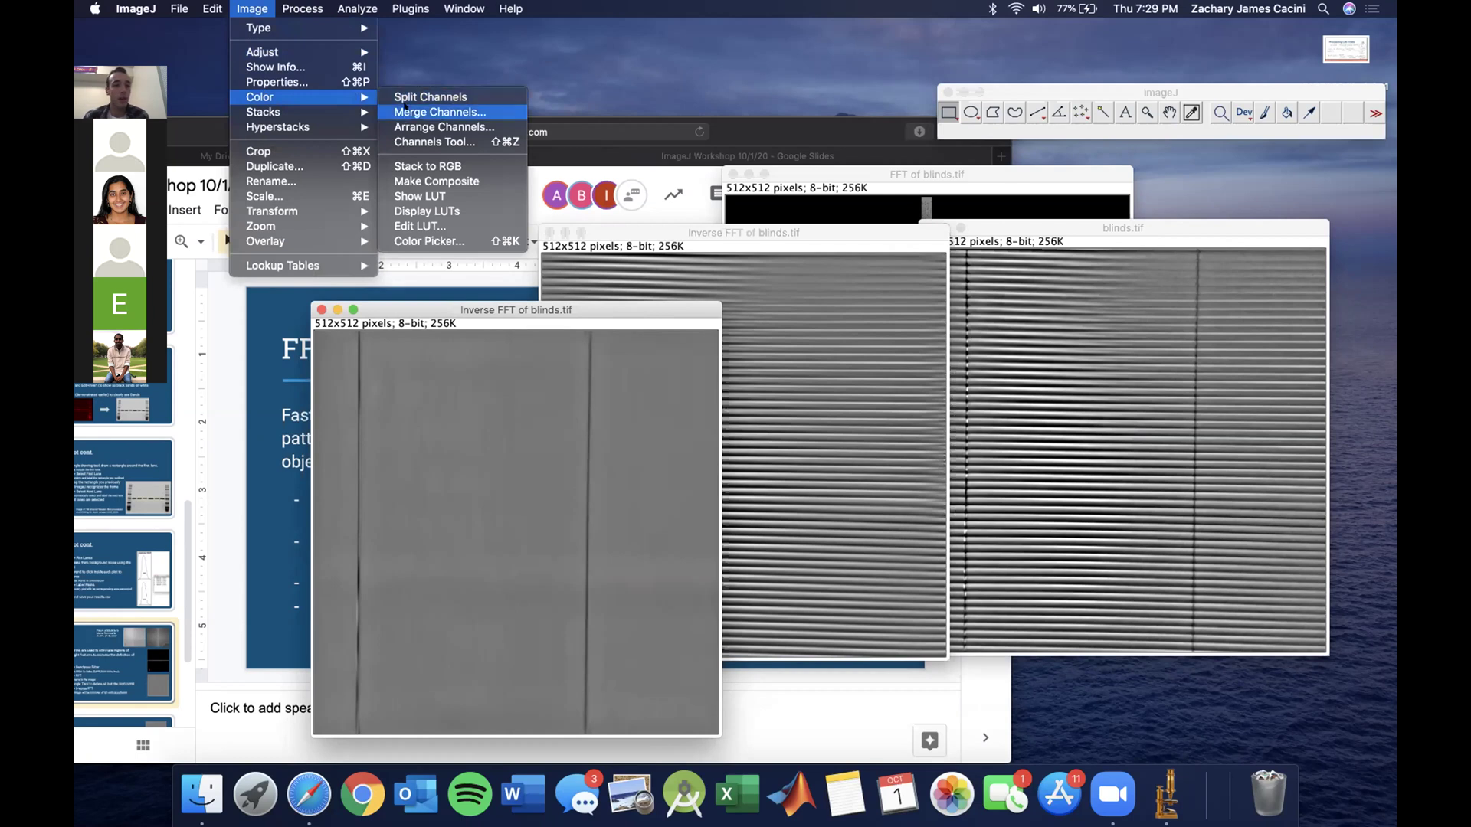
click(404, 107)
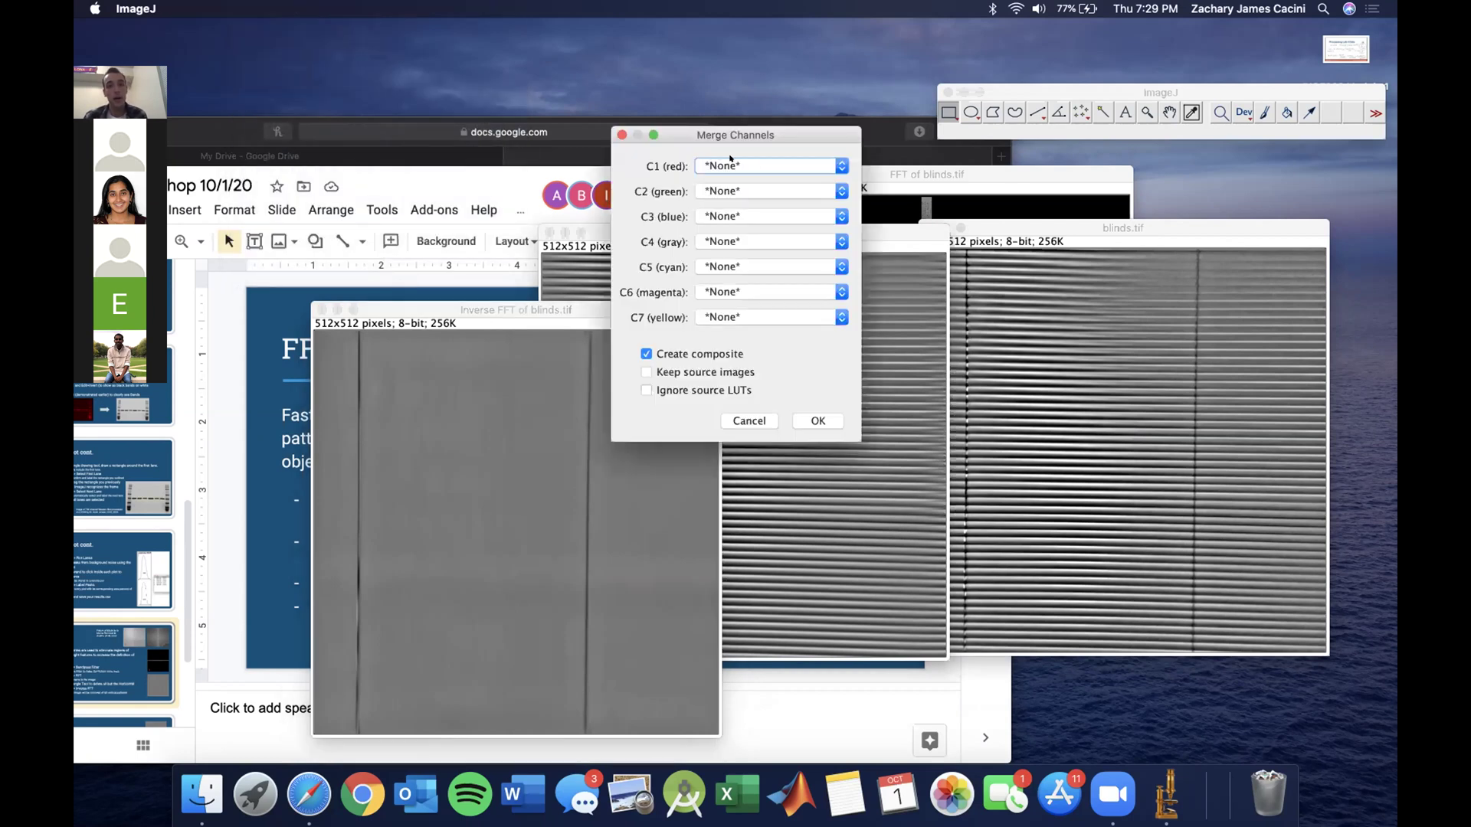
click(730, 164)
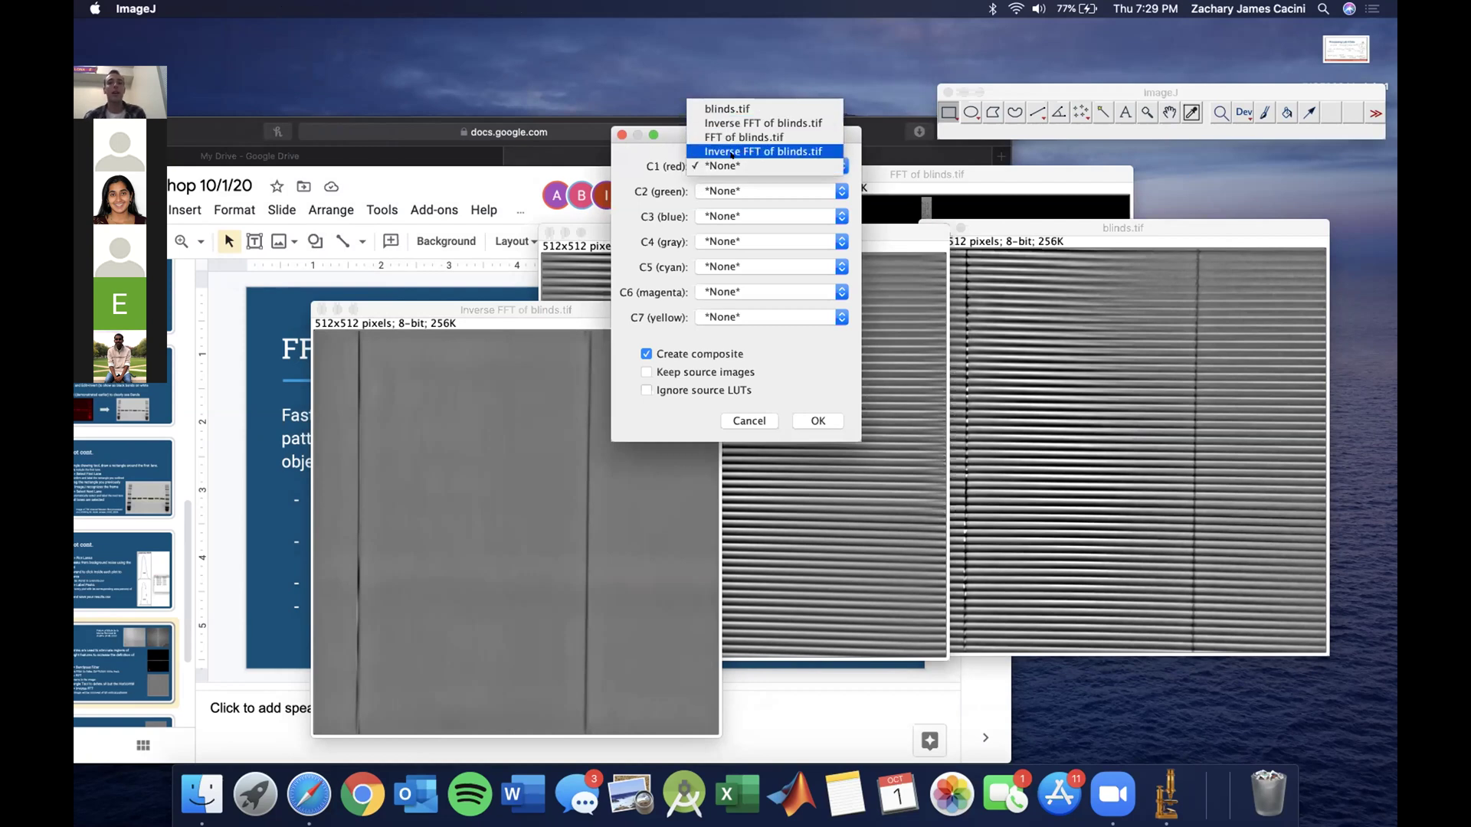
click(750, 421)
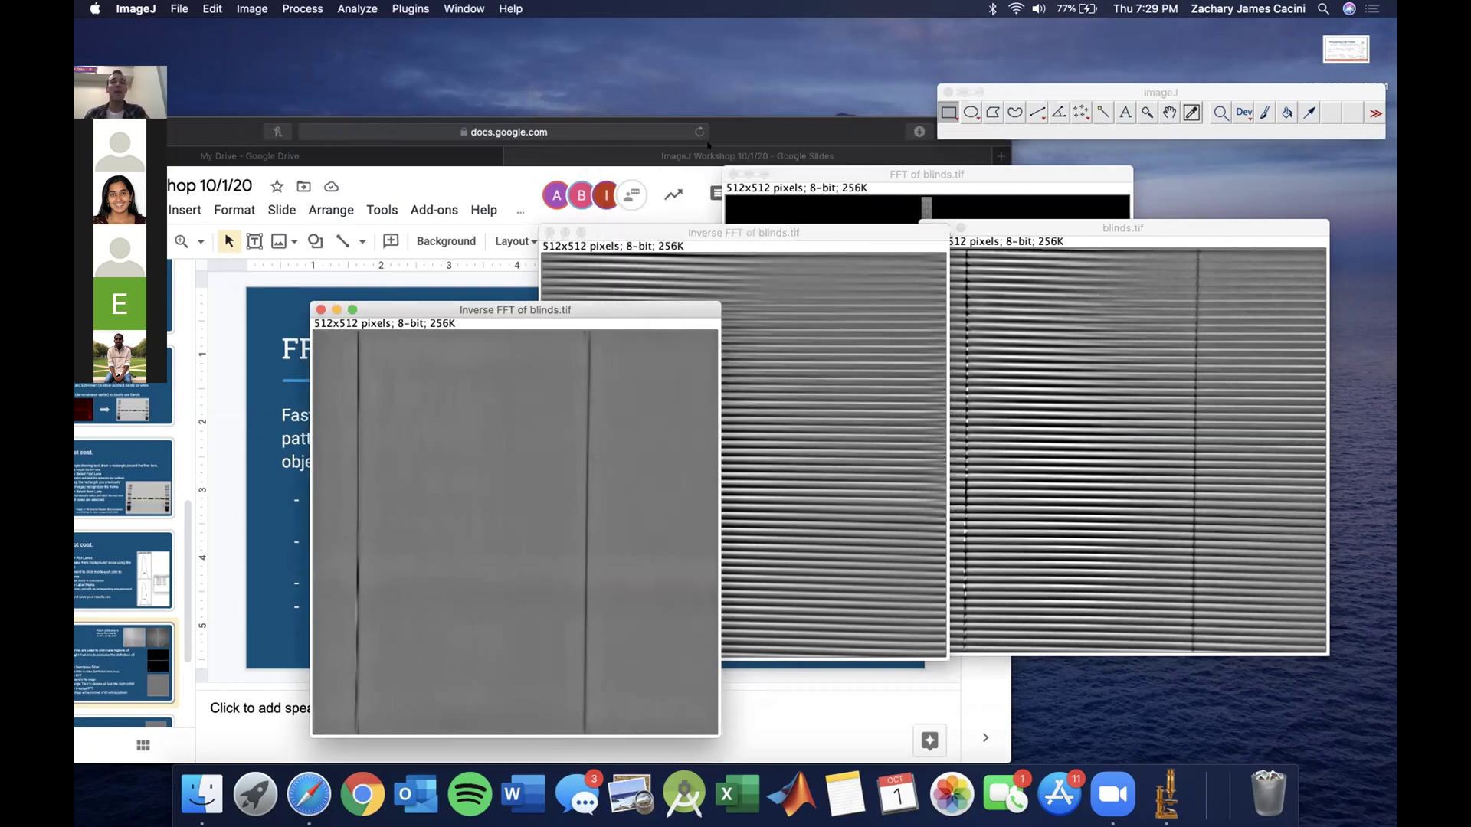
click(768, 134)
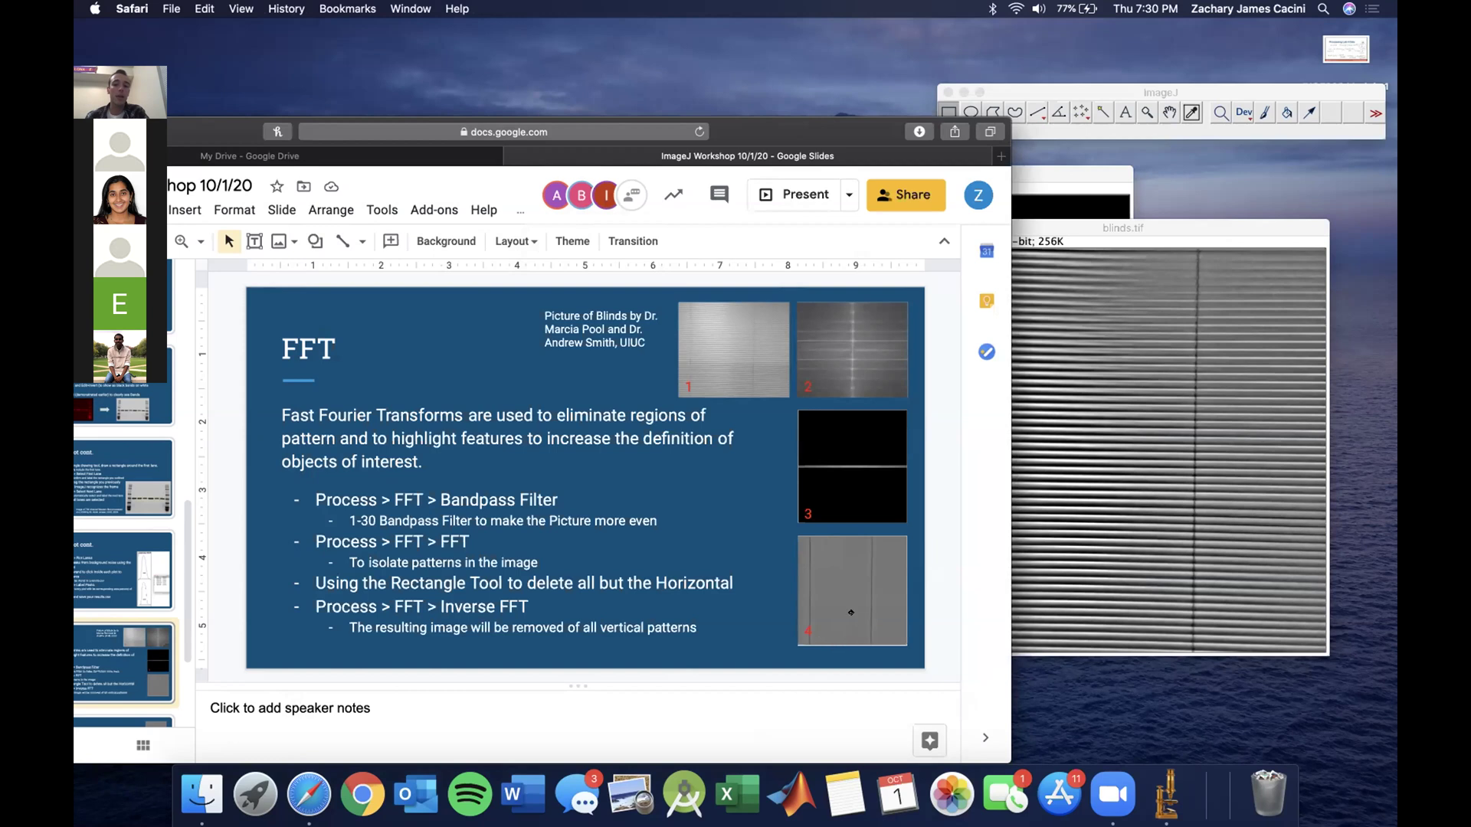
Step: Advance to the 'FFT cont.' slide
key(Down)
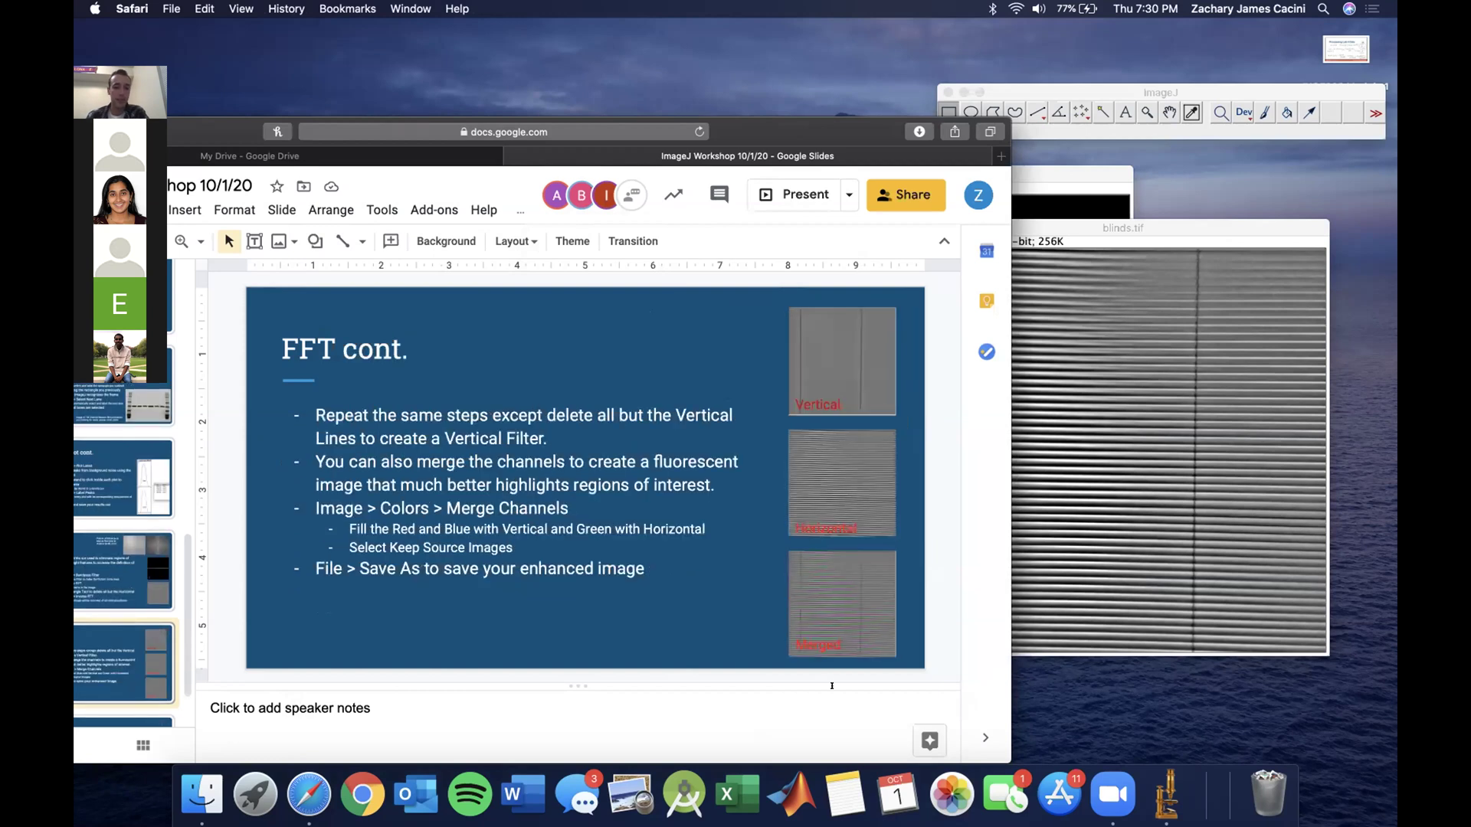